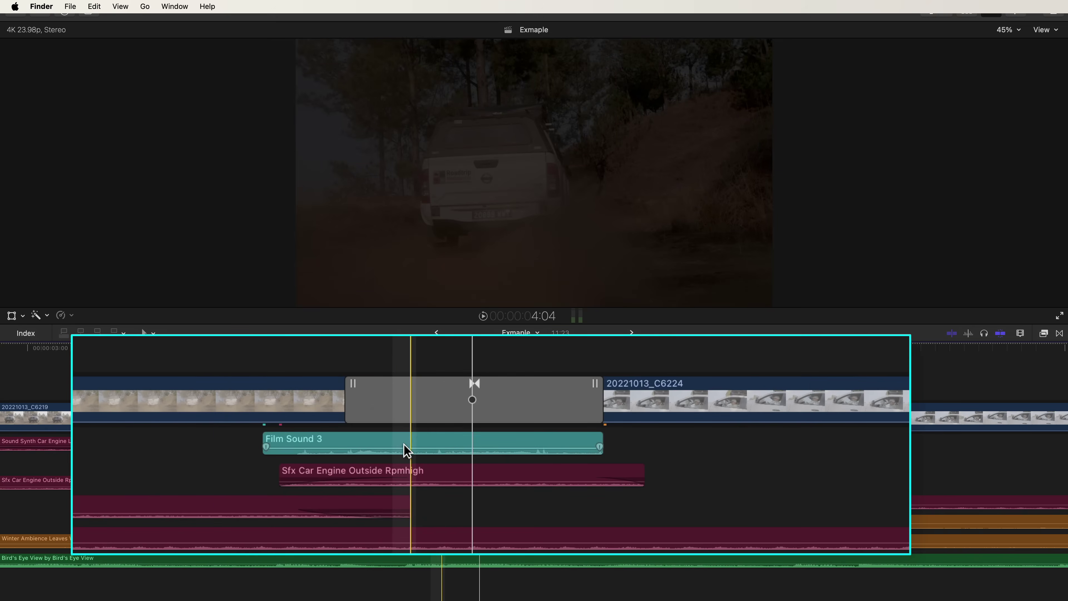
Shift the Film Sound 3 clip later so it starts just before the transition into 20221013_C6224, and play back the cut.
key(space)
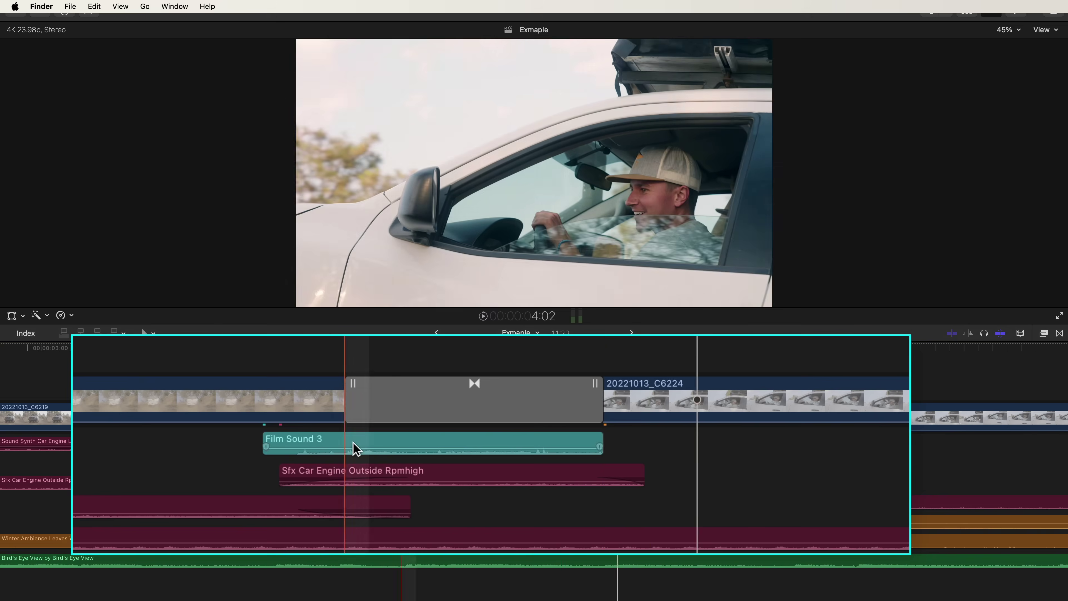
drag(345, 444, 420, 444)
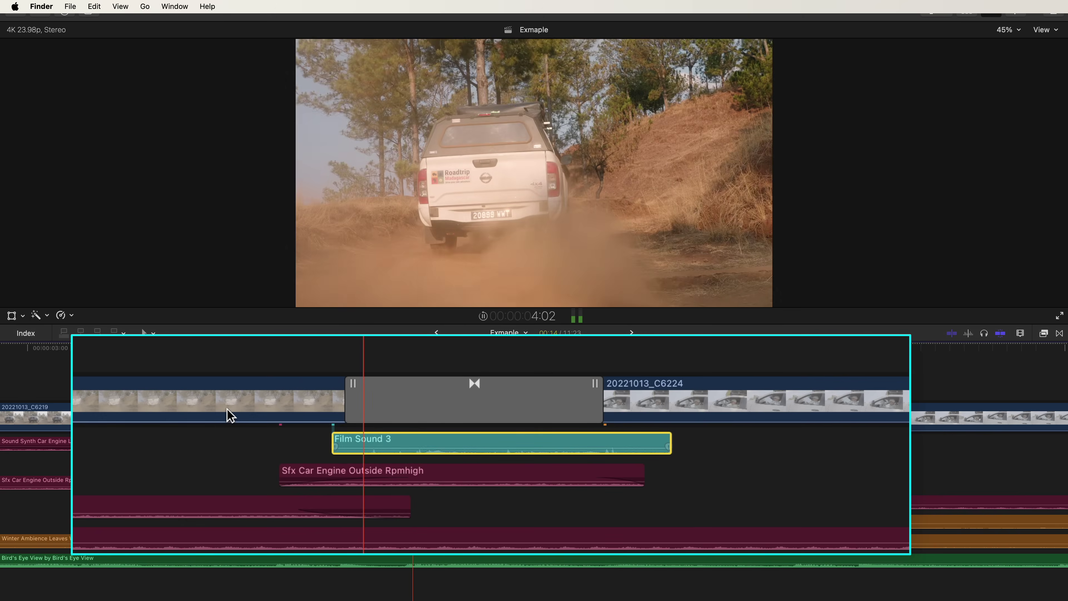
key(space)
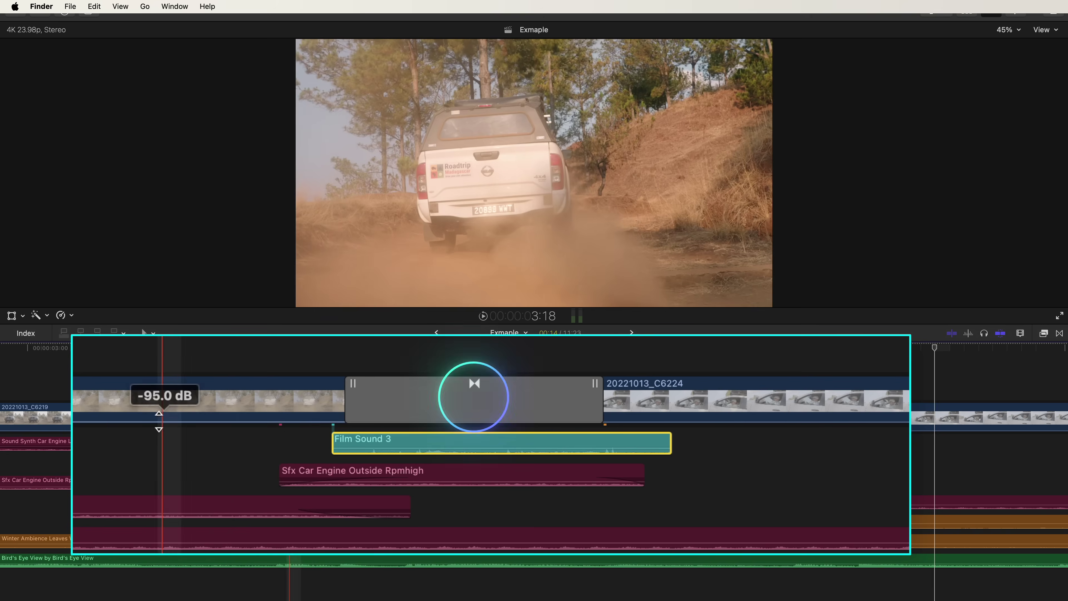
key(space)
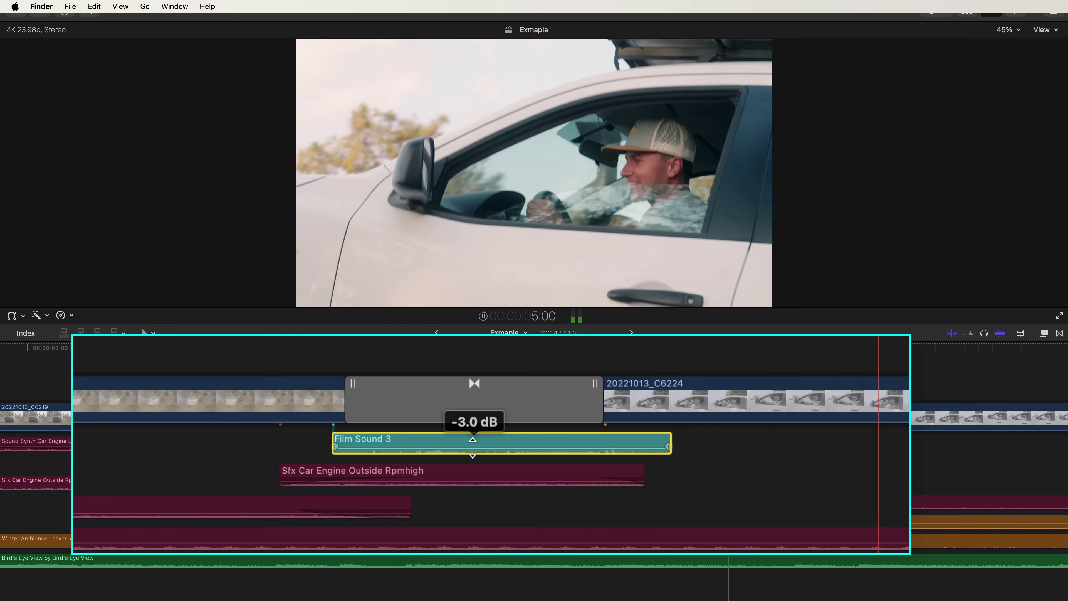
drag(500, 440, 448, 437)
key(space)
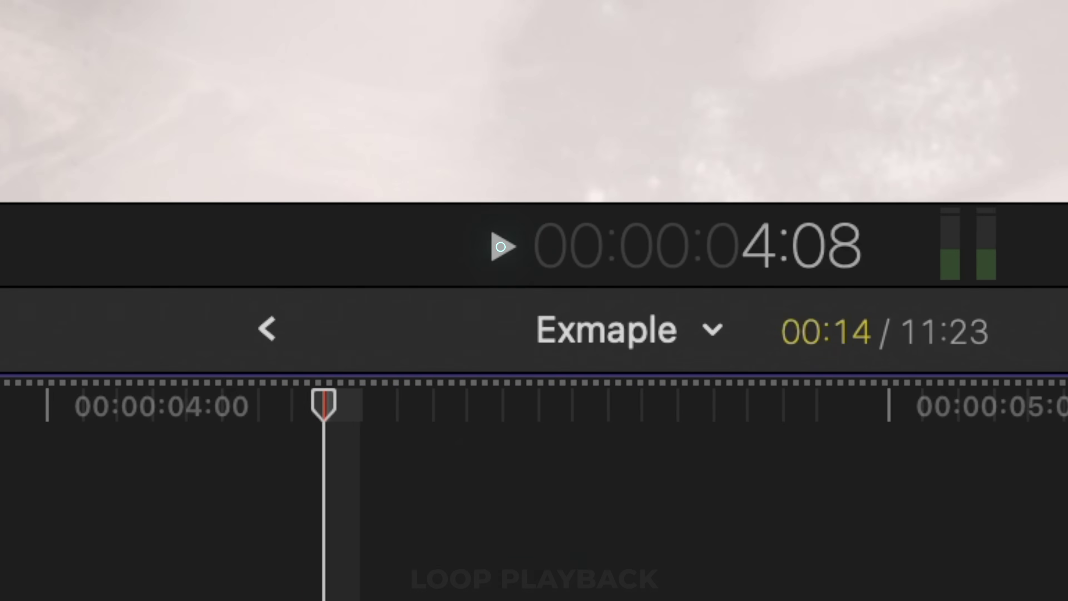
Turn on looped playback, play around the playhead, and nudge the Film Sound 3 clip earlier and later to fine-tune its timing.
key(super+l)
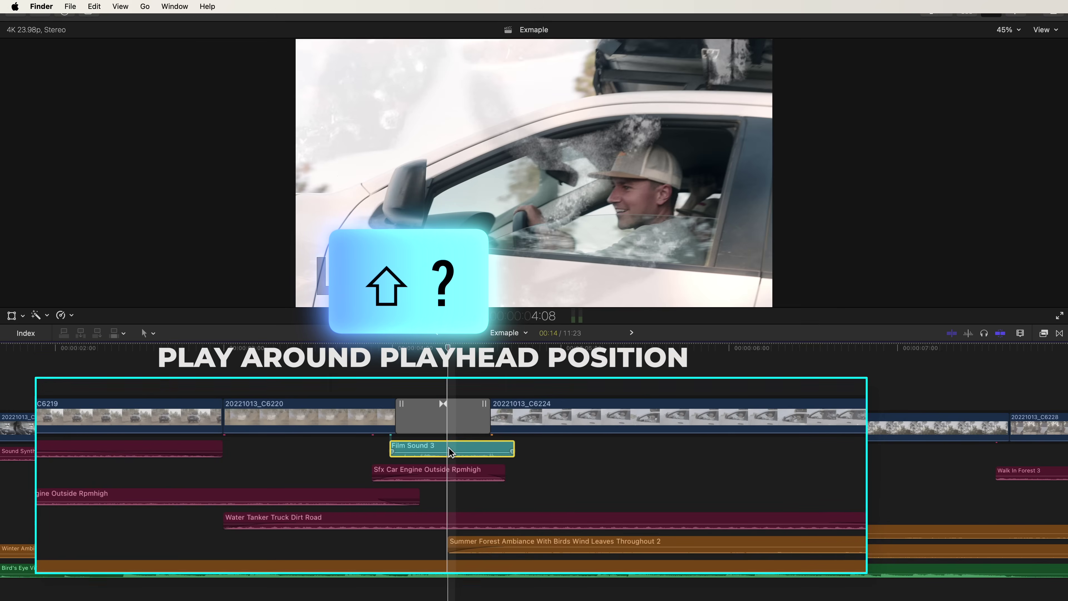
key(shift+question)
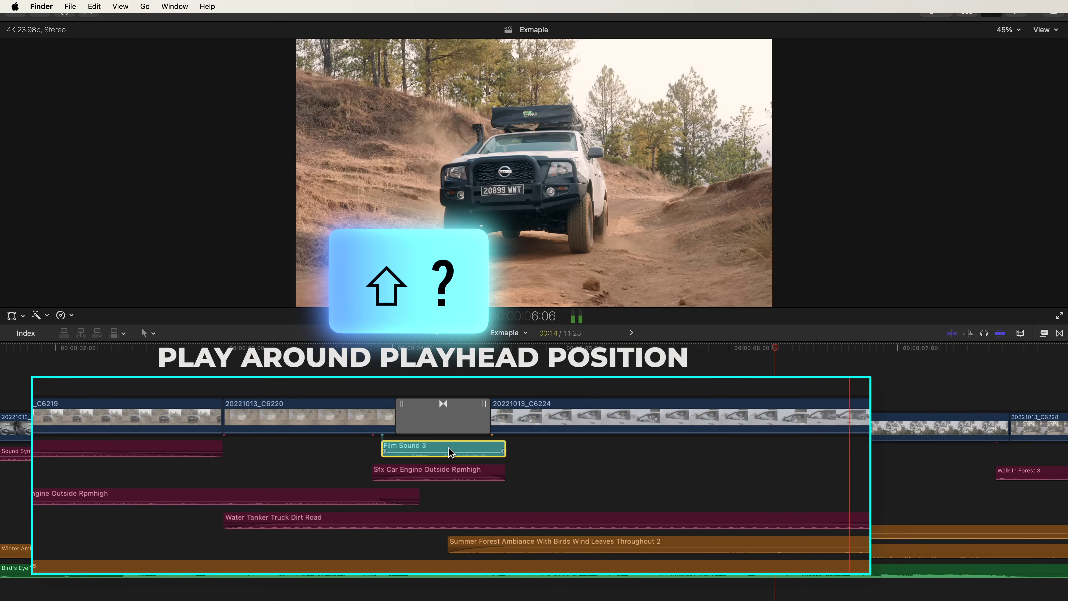
key(comma)
key(period)
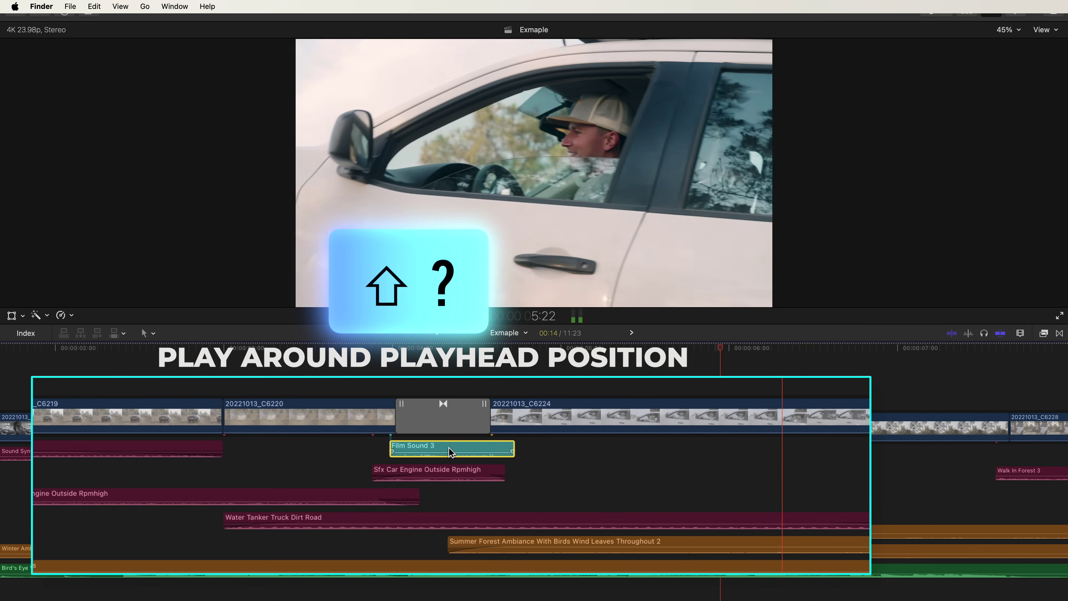
key(period)
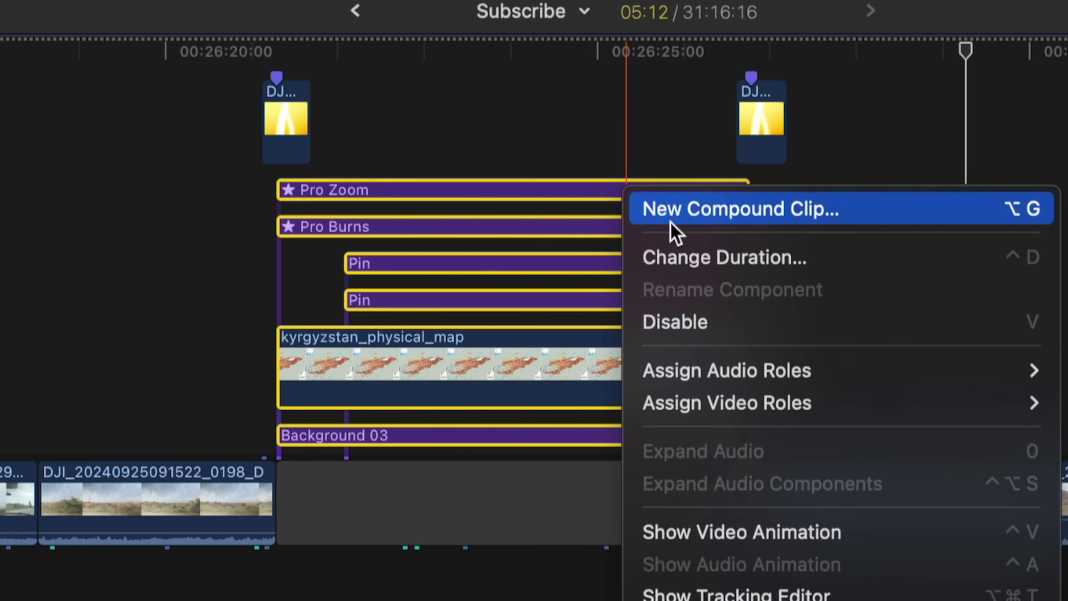
Combine the selected map, pins, background and zoom layers into a new compound clip named "Compound Clip Example" in event FX3.
click(683, 212)
text(Compound Clip Example)
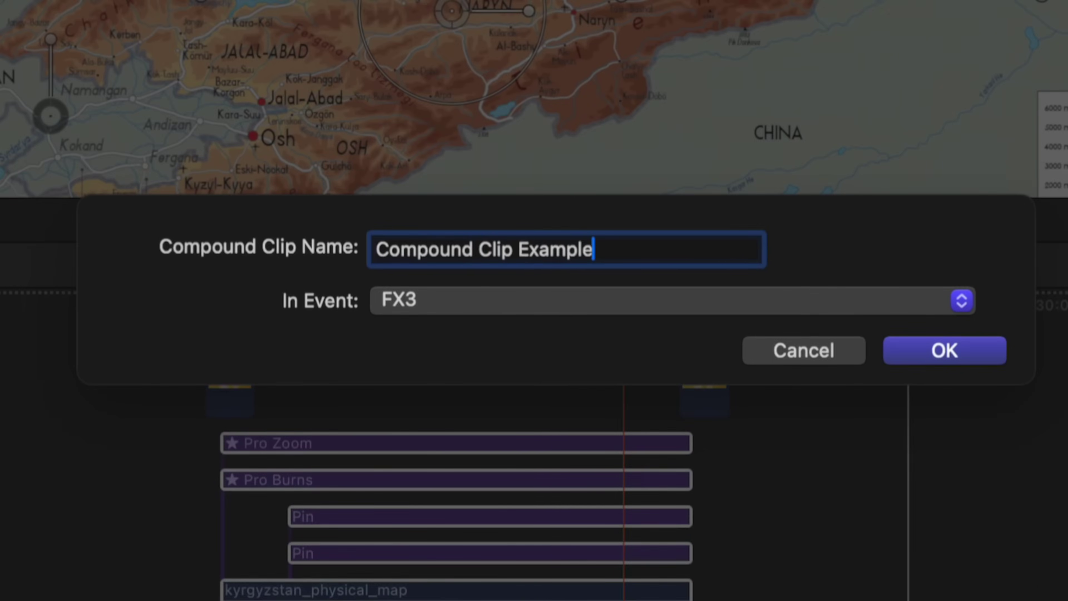
key(Return)
Place a copy of Compound Clip Example further along the timeline, starting near 00:26:58 above the Issyk-Kul Lake title.
key(super+minus)
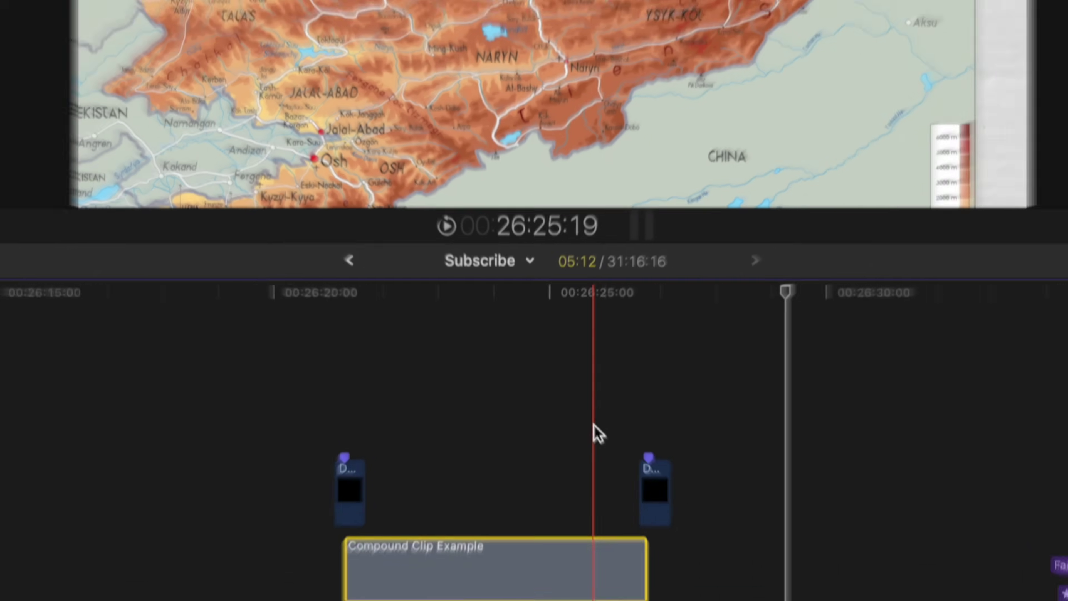
scroll(554, 379, right, 5)
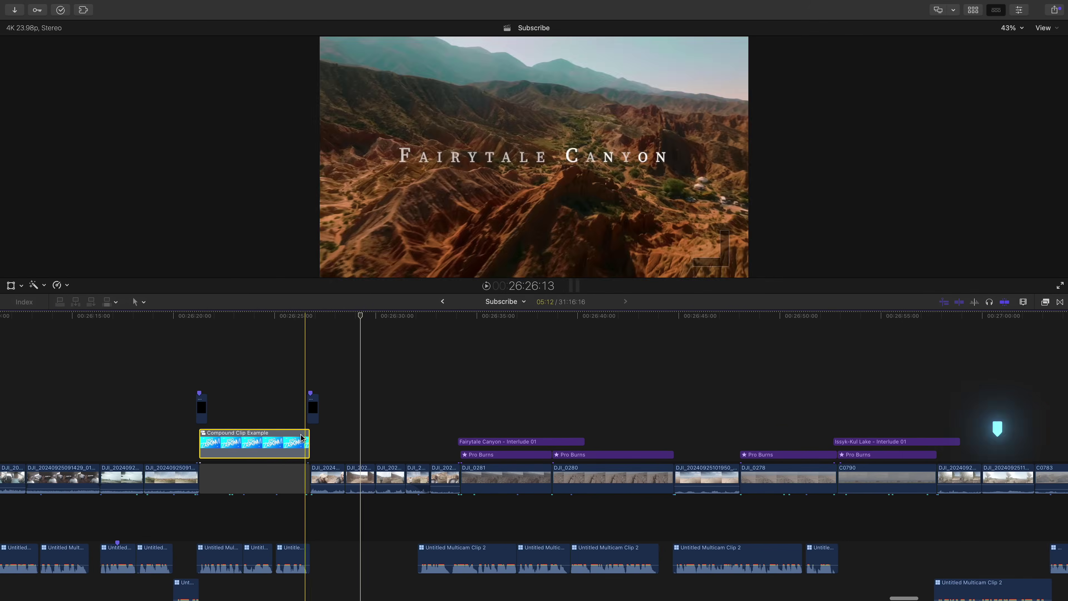
drag(300, 434, 1028, 392)
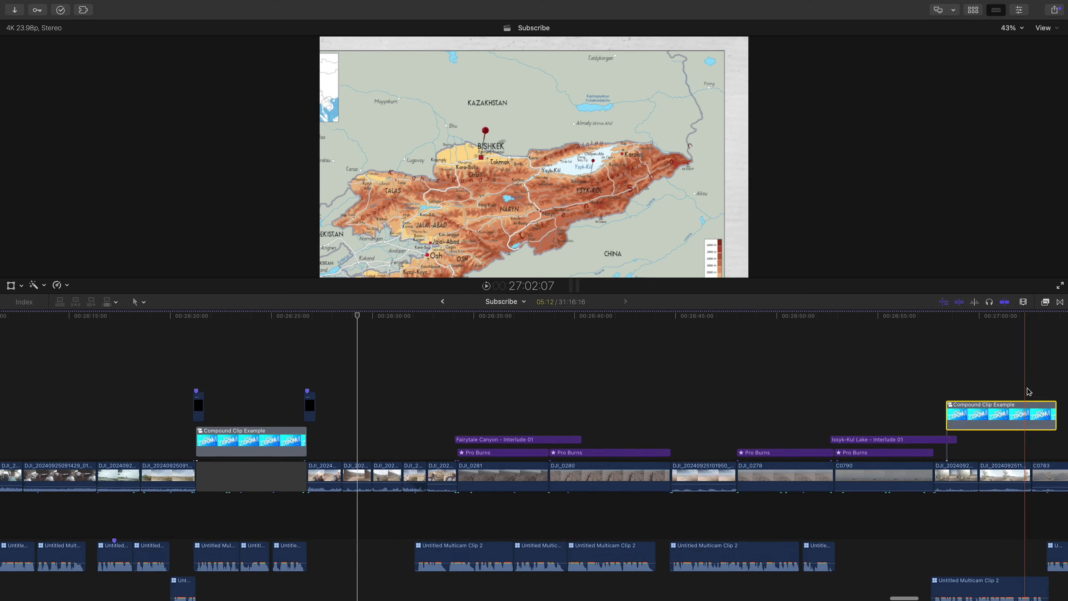
Try moving the upper pin from Bishkek west to Talas inside the copied compound clip, and return to the Subscribe timeline.
scroll(967, 391, right, 5)
double_click(831, 433)
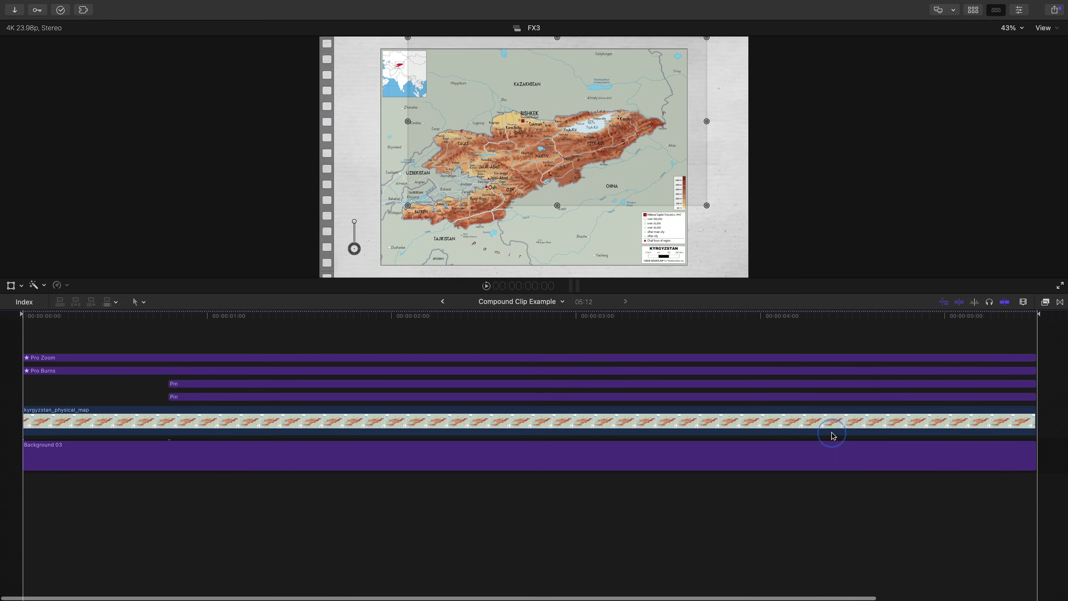
click(640, 383)
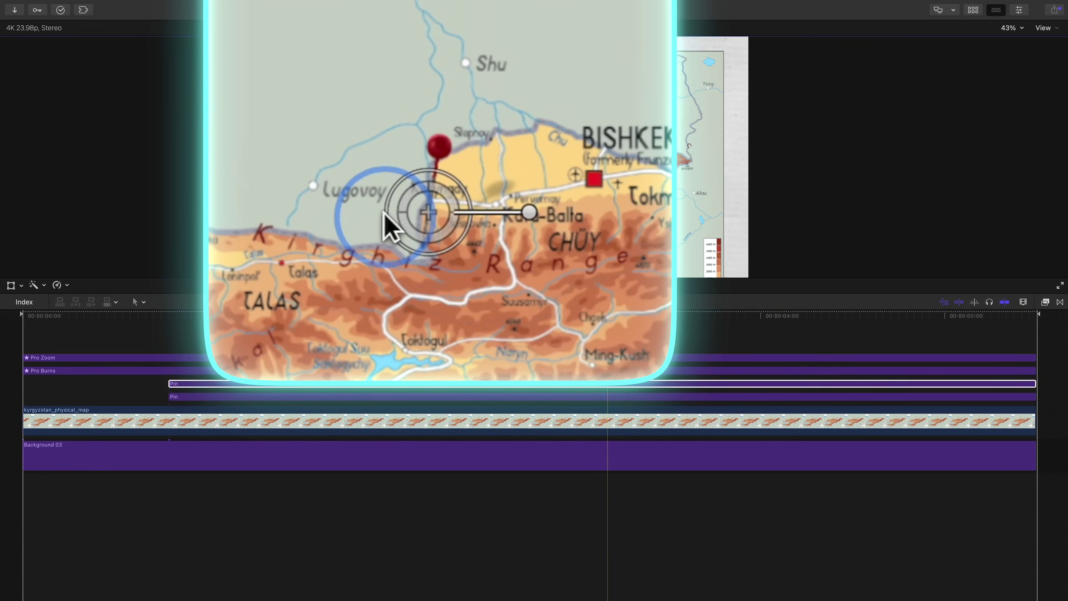
drag(383, 212, 288, 222)
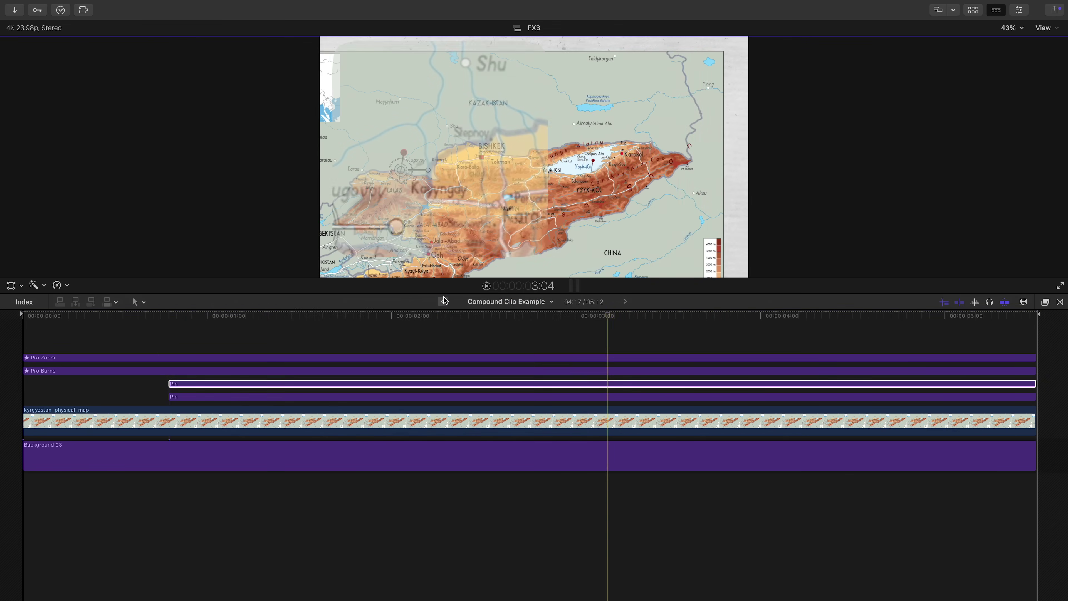
click(443, 301)
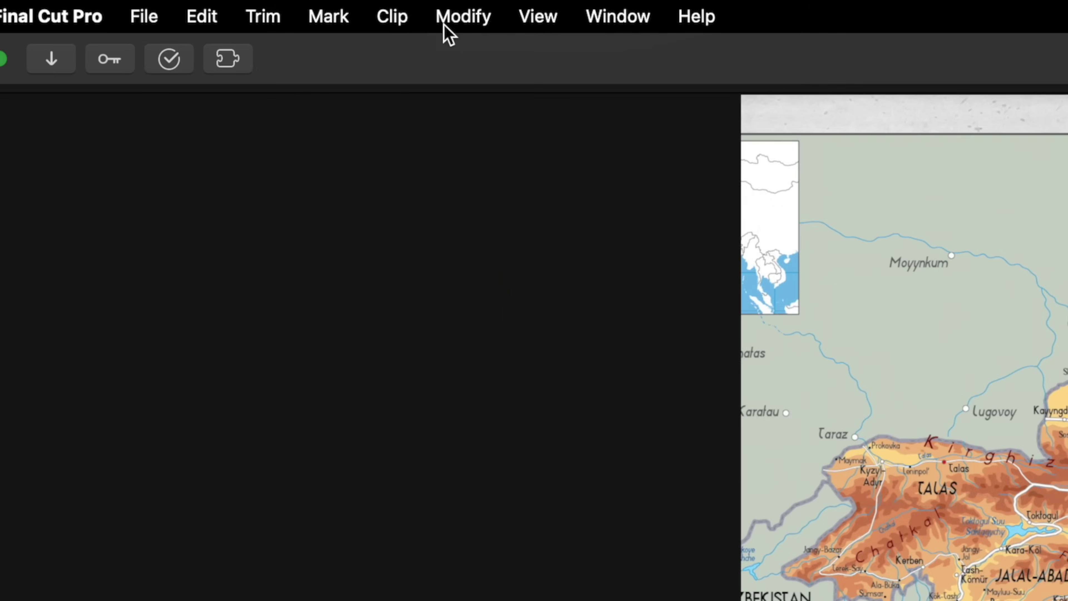
Make the copied compound clip reference a new parent clip, and move the upper pin inside it to Talas.
click(147, 6)
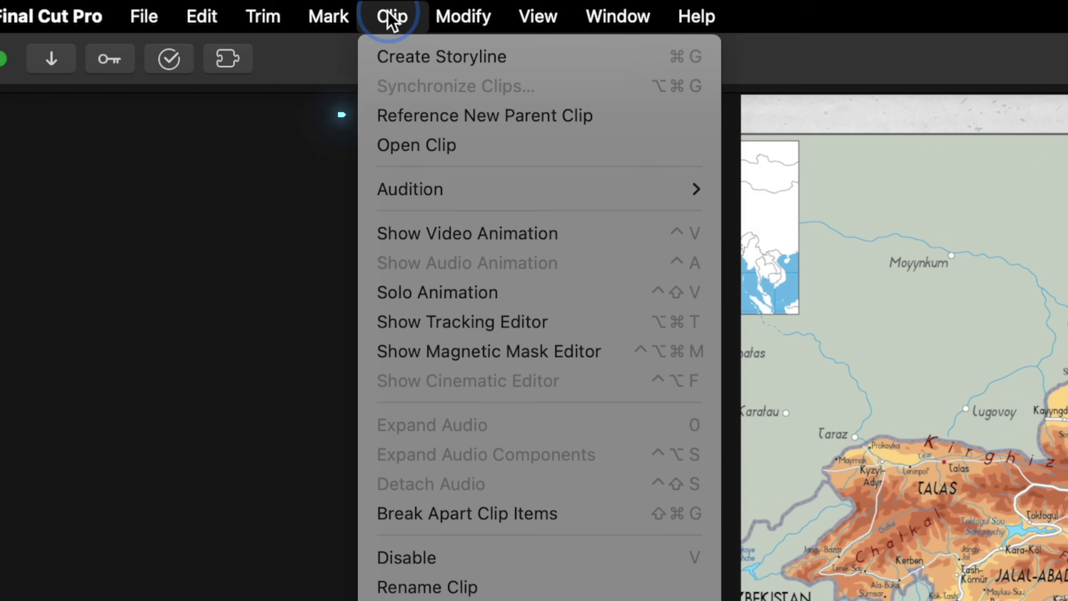
click(444, 114)
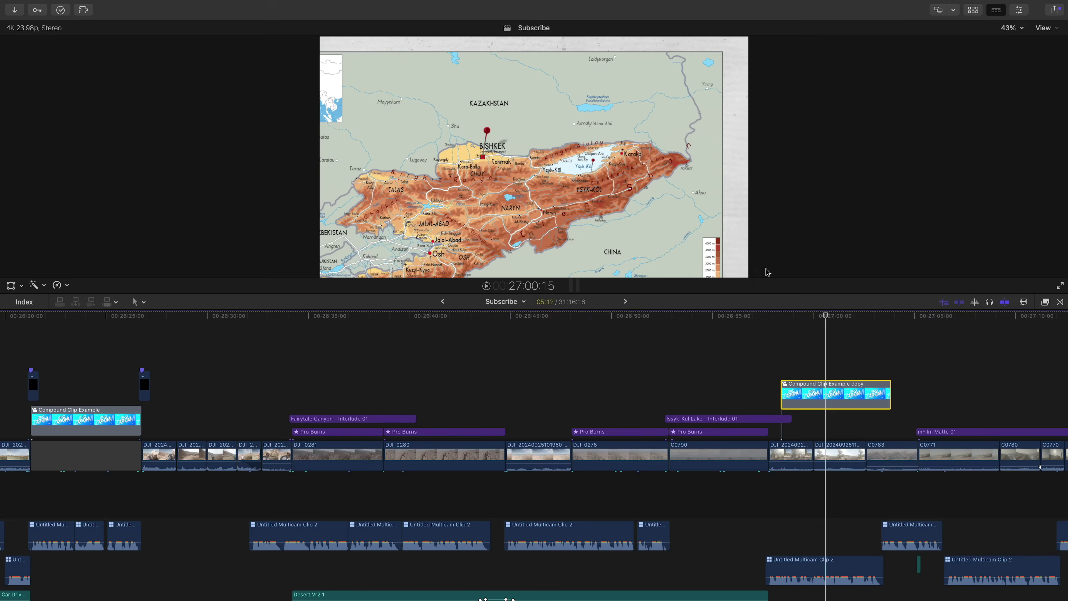
double_click(815, 397)
click(569, 384)
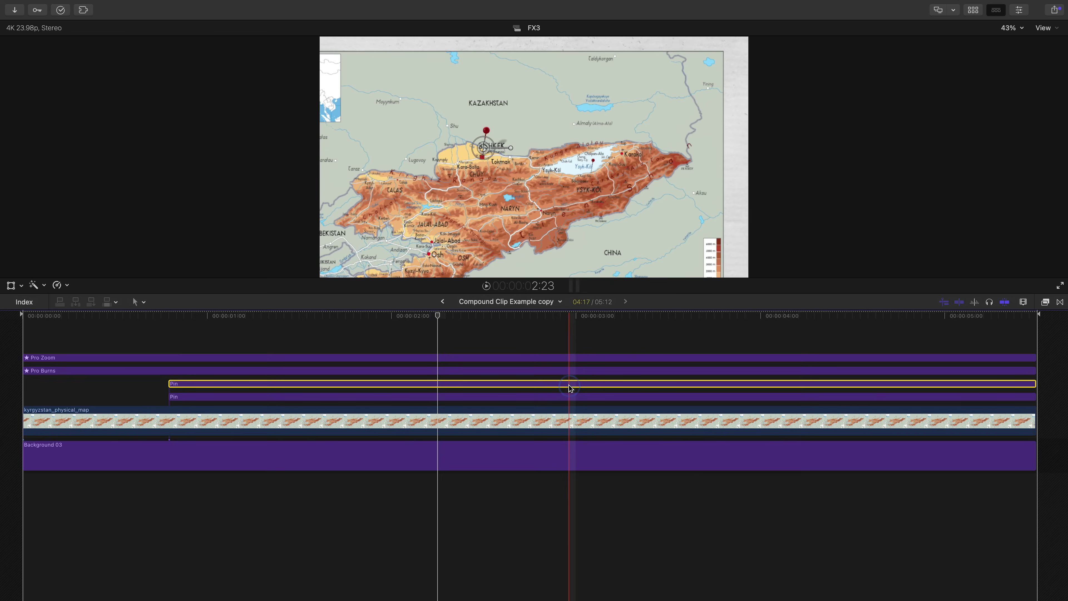
click(443, 301)
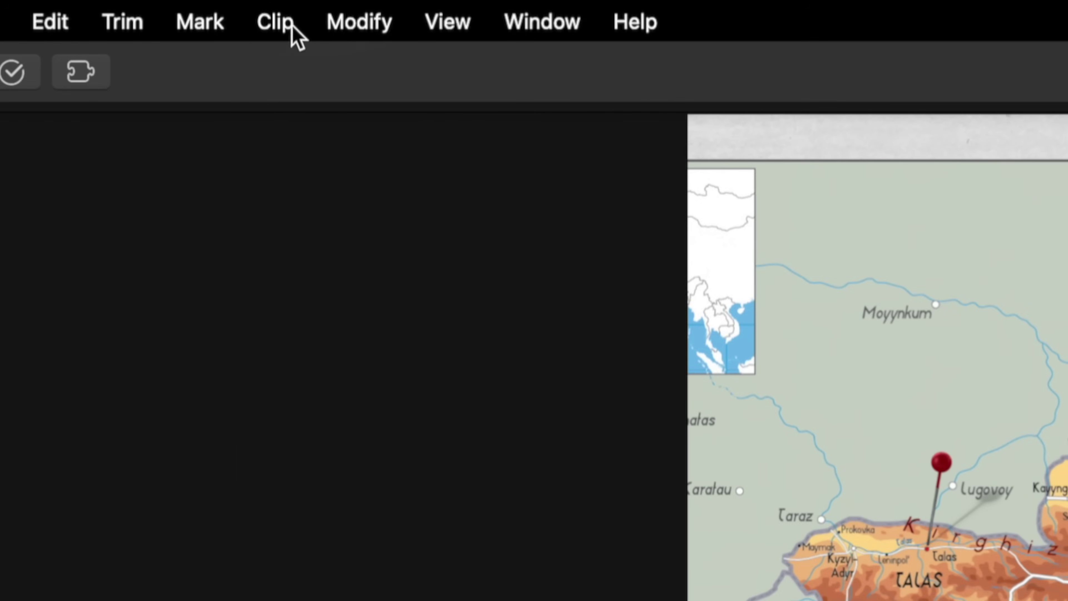
Break apart the copied compound clip into its individual clip items on the timeline.
click(276, 22)
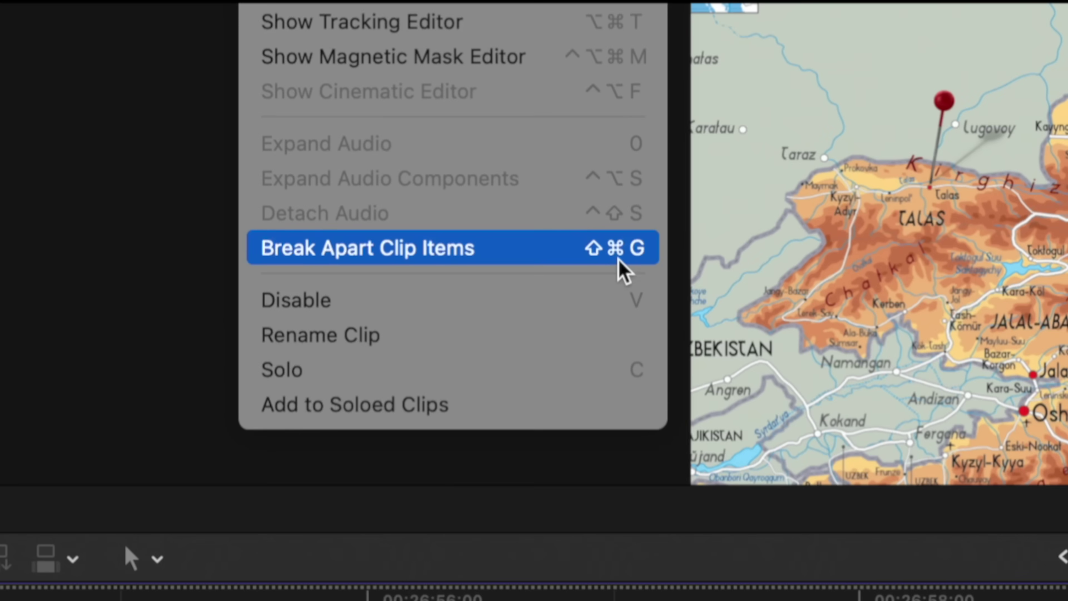
click(618, 258)
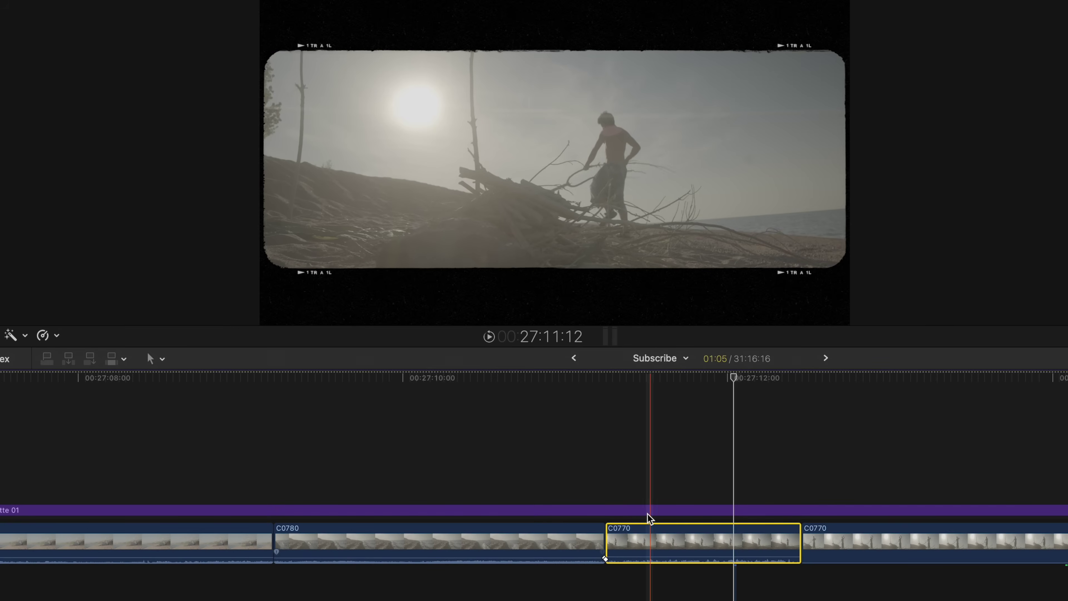
Copy clip C0780 and paste only its ColorFinalePro and Dehancer Pro effects onto the adjacent C0770 clip.
key(super+c)
click(491, 535)
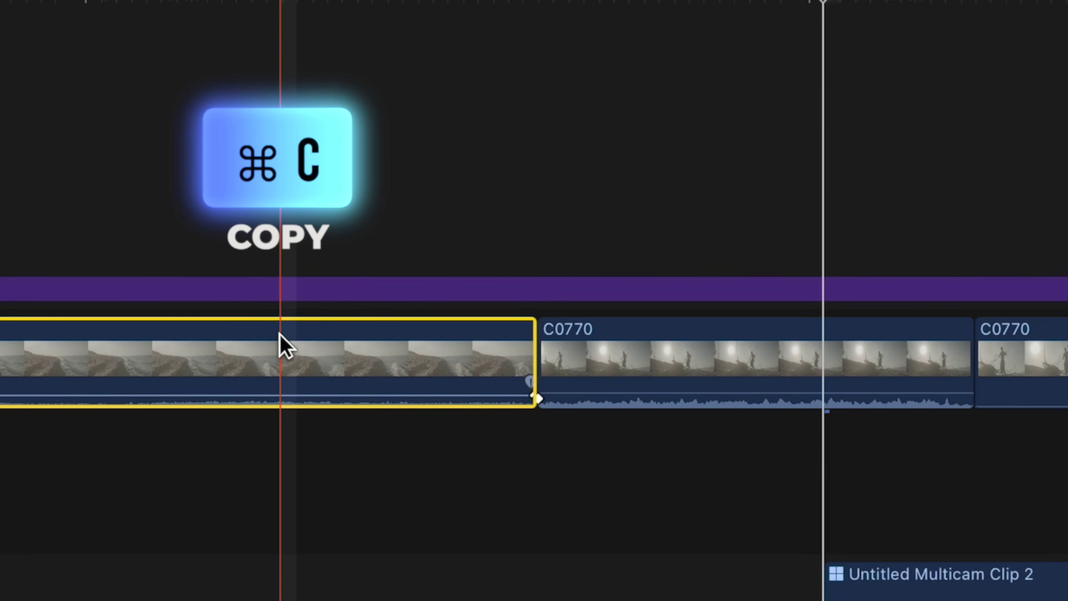
key(super+shift+v)
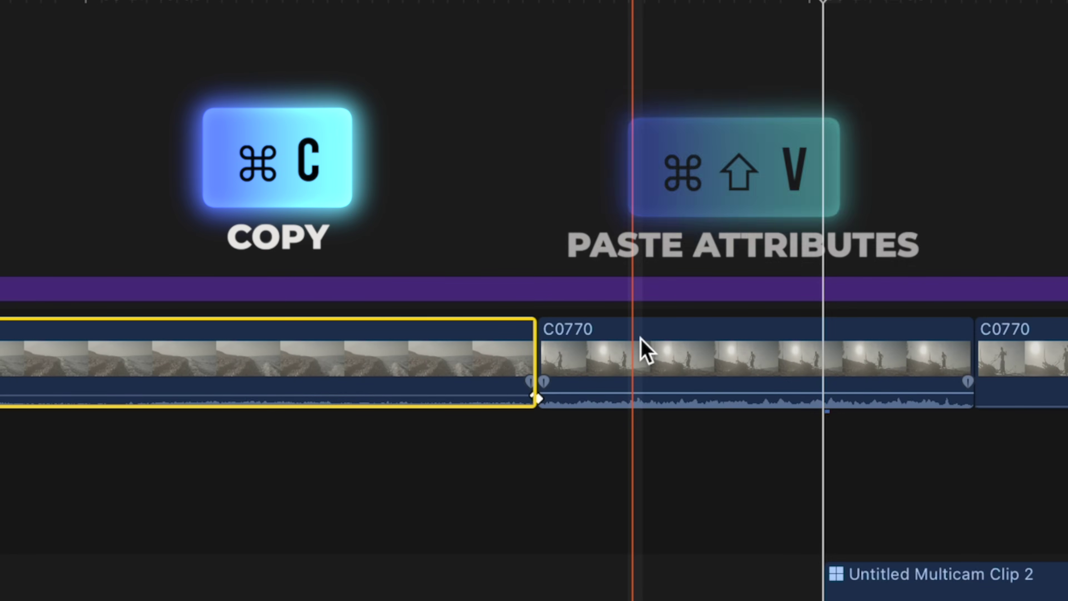
click(752, 363)
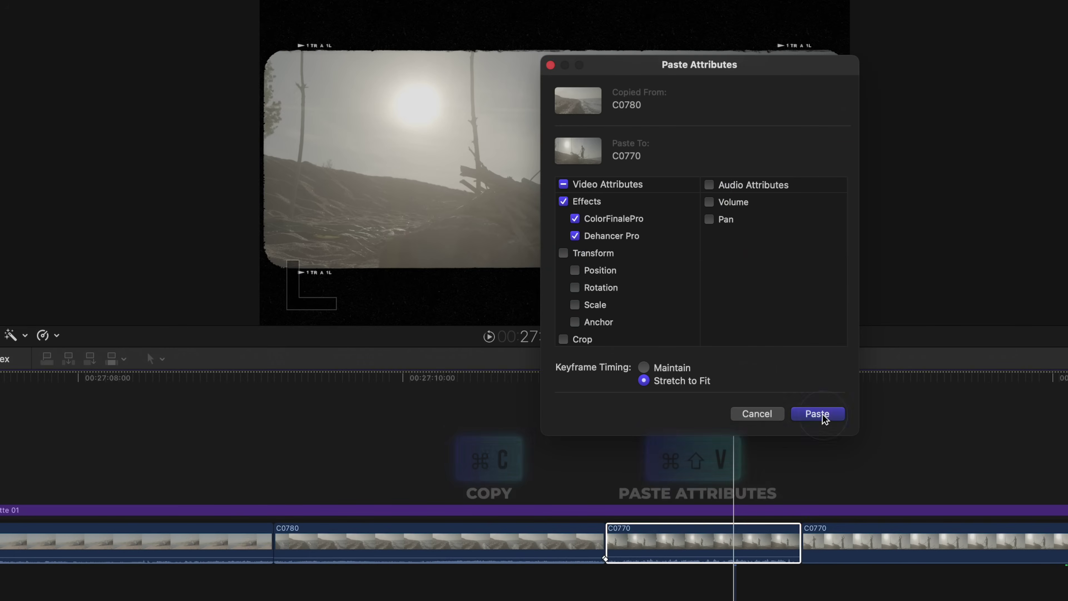
click(818, 414)
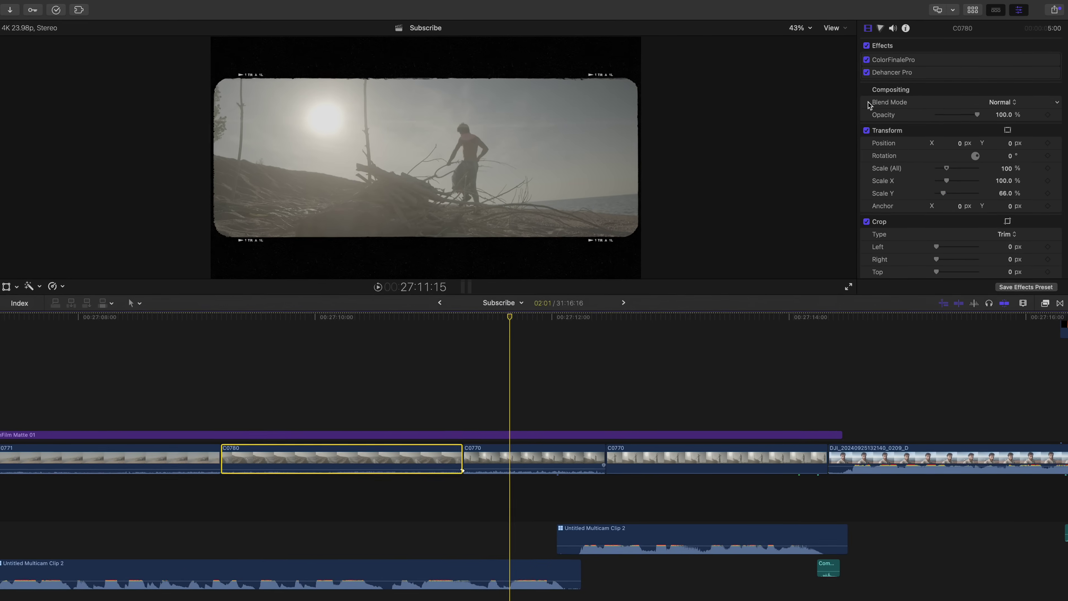
Apply clip C0780's ColorFinalePro and Dehancer Pro effects directly to the C0770 clip under the playhead.
click(911, 60)
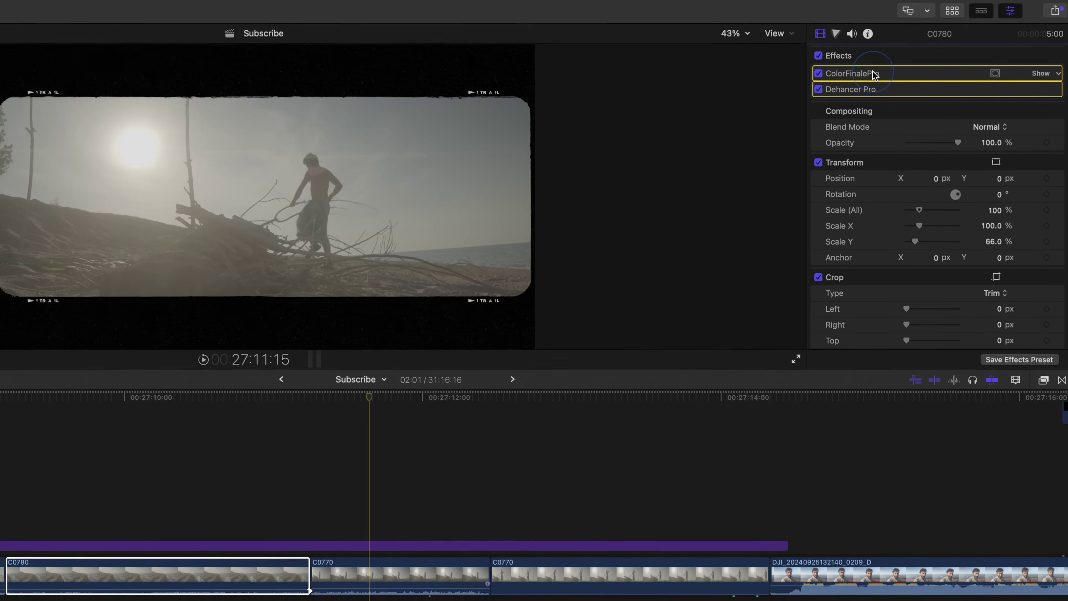
drag(874, 74, 414, 188)
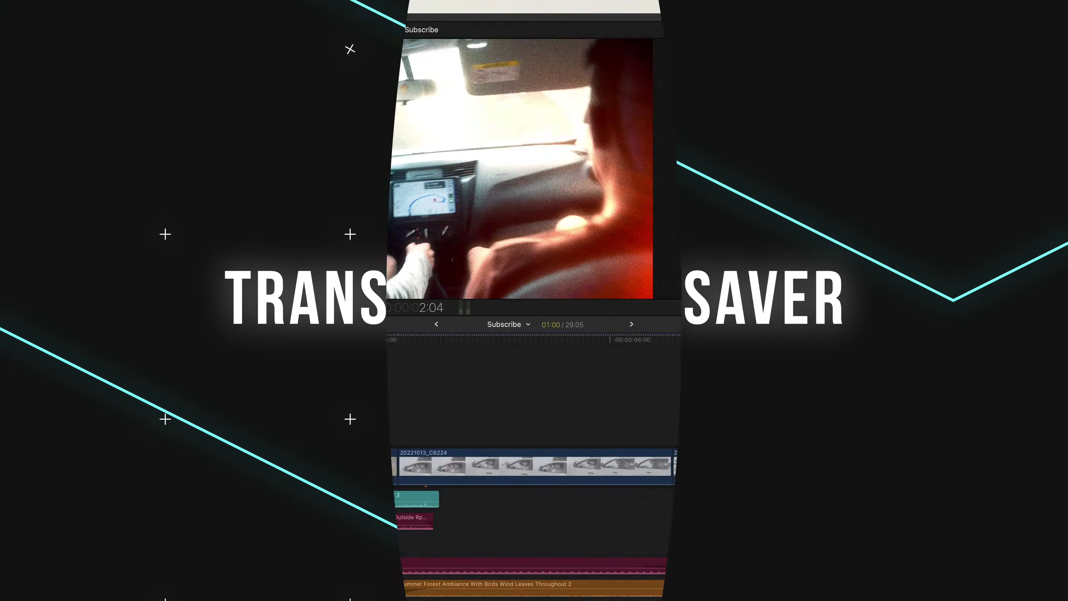
Set the Light Leak Hue of the Flicker Flare transition before 20221013_C6219 to 347.8°.
scroll(1000, 237, up, 2)
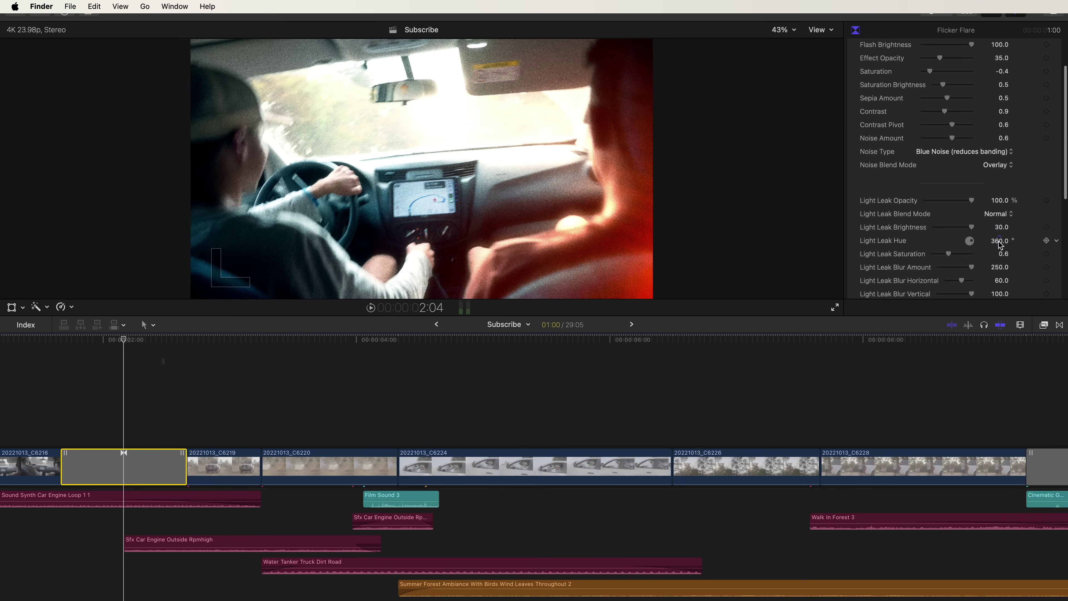
drag(999, 241, 999, 241)
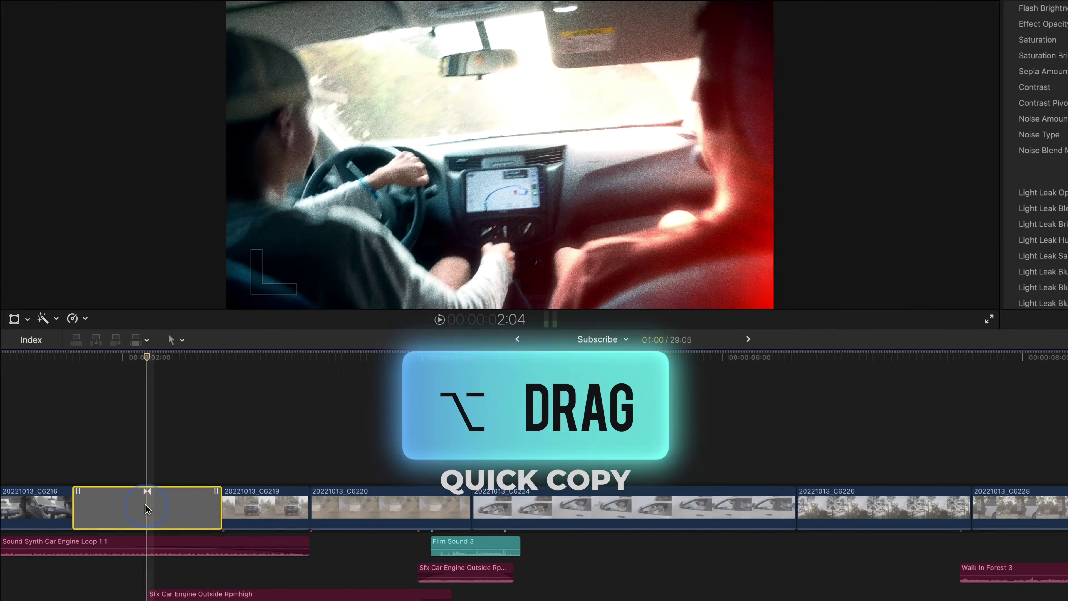
Duplicate the Flicker Flare transition onto the cuts between 20221013_C6224 and 20221013_C6226, and between 20221013_C6220 and 20221013_C6224.
drag(124, 465, 666, 441)
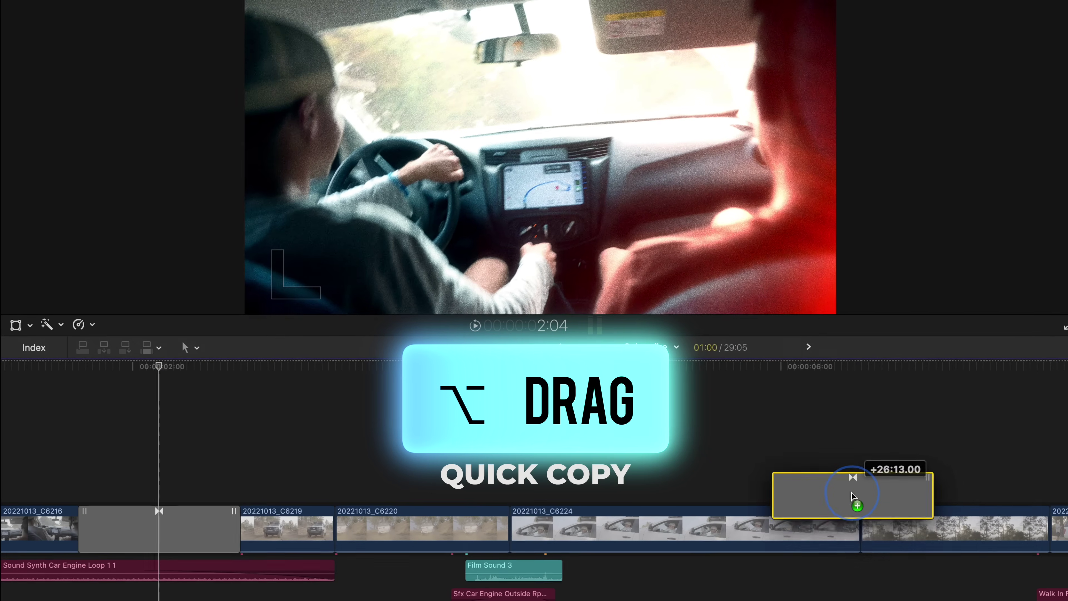
drag(851, 495, 858, 528)
key(space)
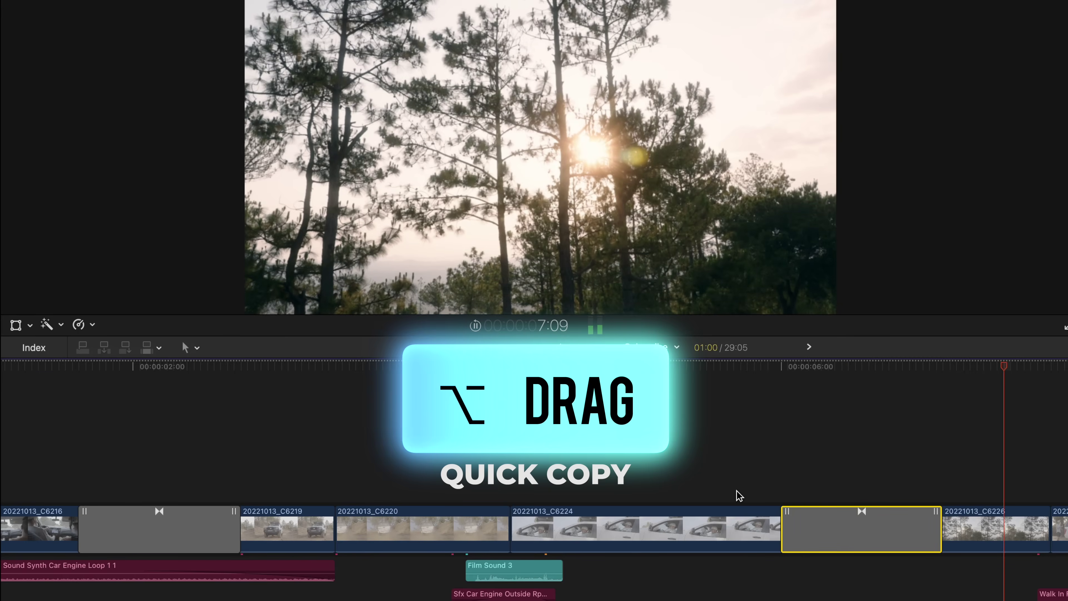
key(space)
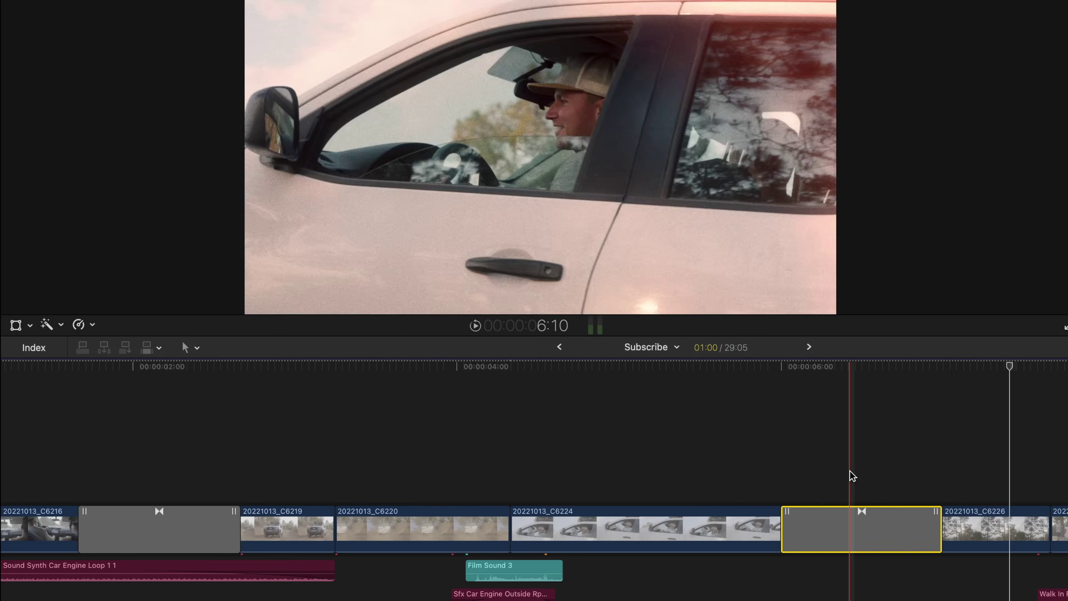
drag(872, 520, 584, 524)
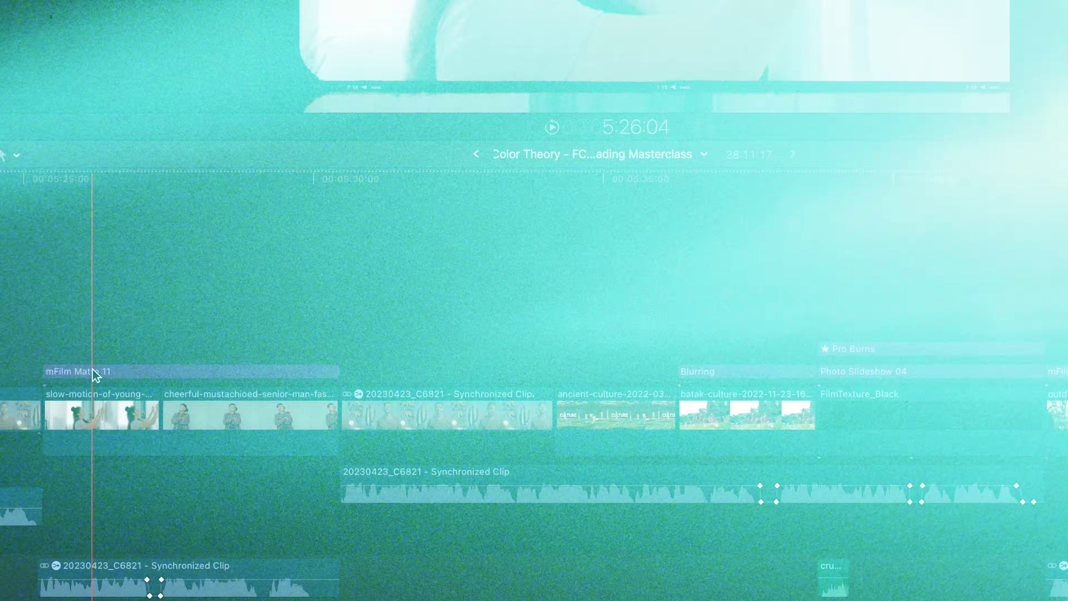
Paste a copy of the mFilm Matte 11 title at 5:36:15, and duplicate the title directly further along the timeline.
click(96, 372)
key(super+c)
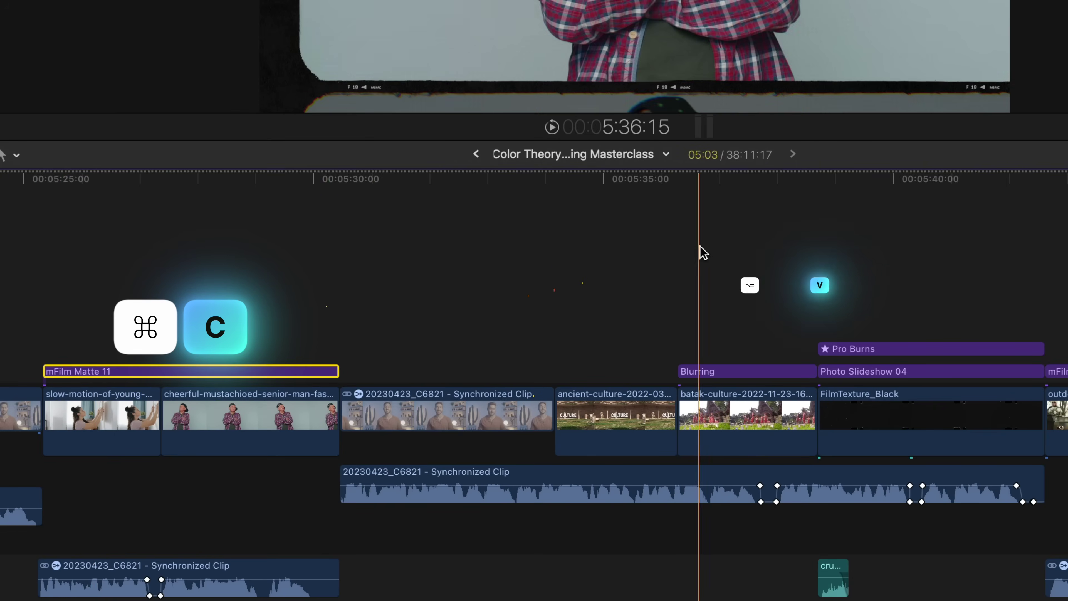
key(alt+v)
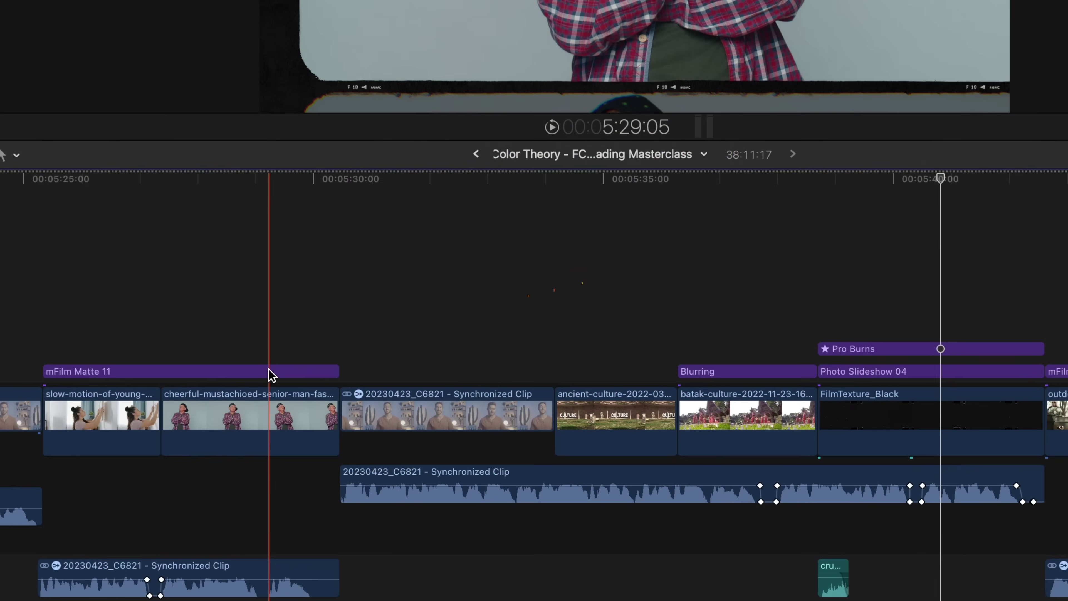
drag(274, 362, 473, 291)
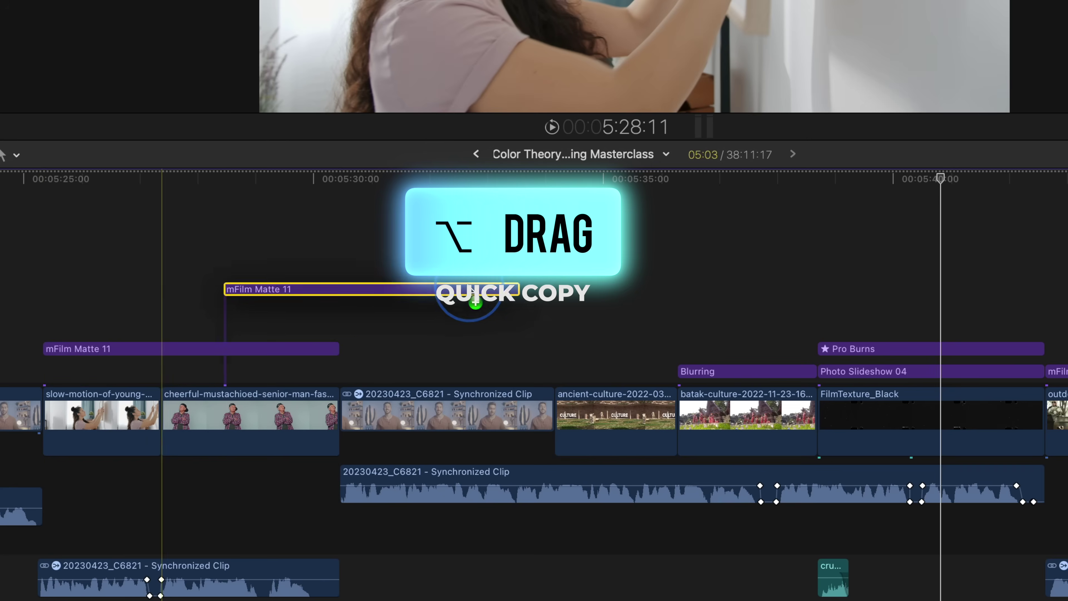
drag(773, 284, 785, 284)
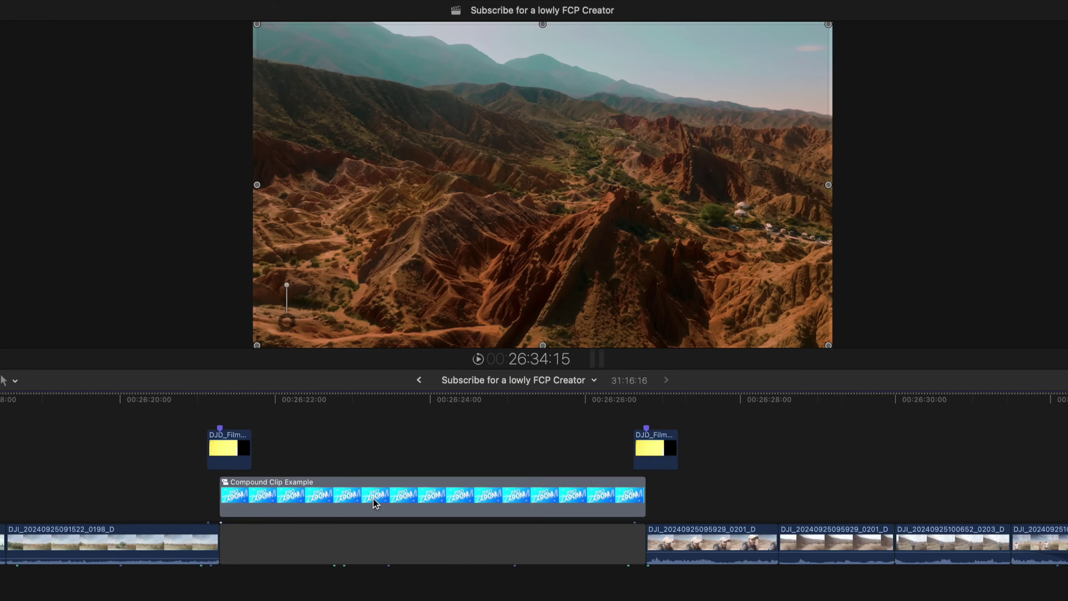
Copy the Kaindy Lake - Interlude 01 title from above DJI_0105 to the start of clip DJI_0281, at 26:34:05.
scroll(373, 498, left, 20)
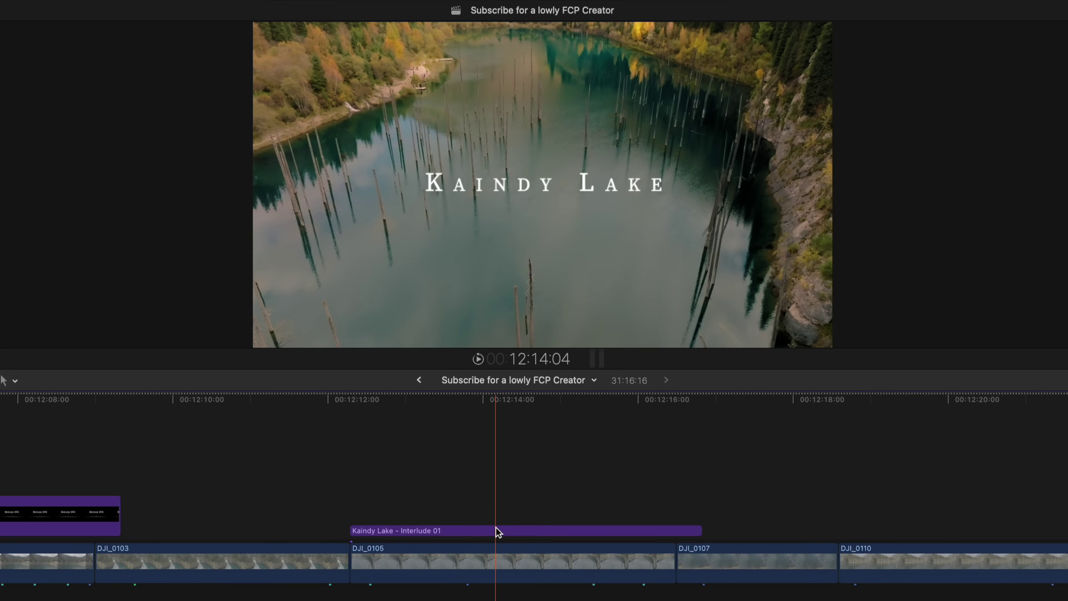
click(509, 529)
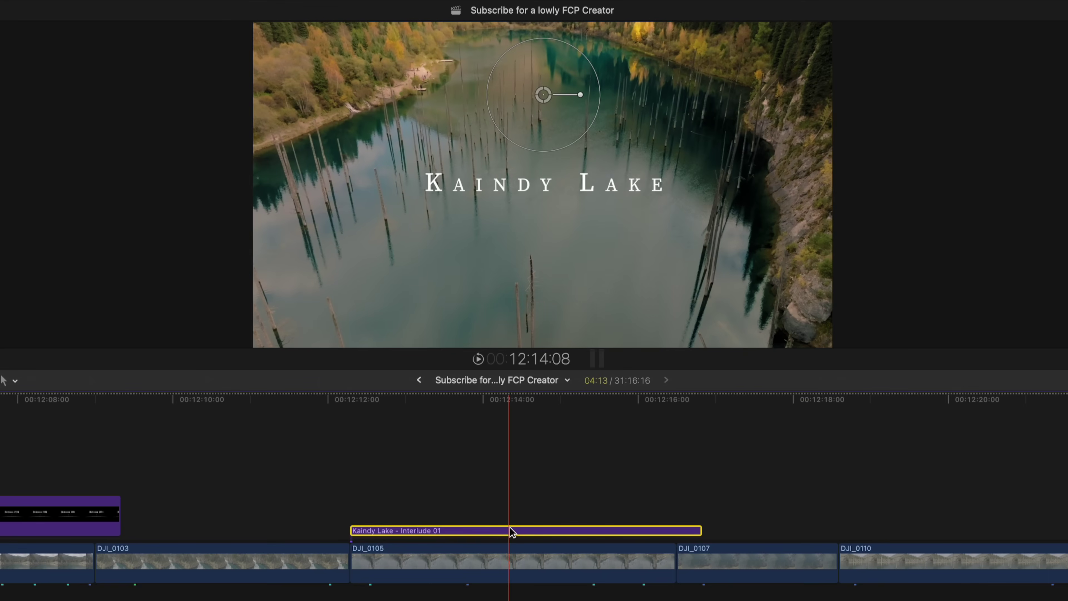
scroll(510, 531, right, 10)
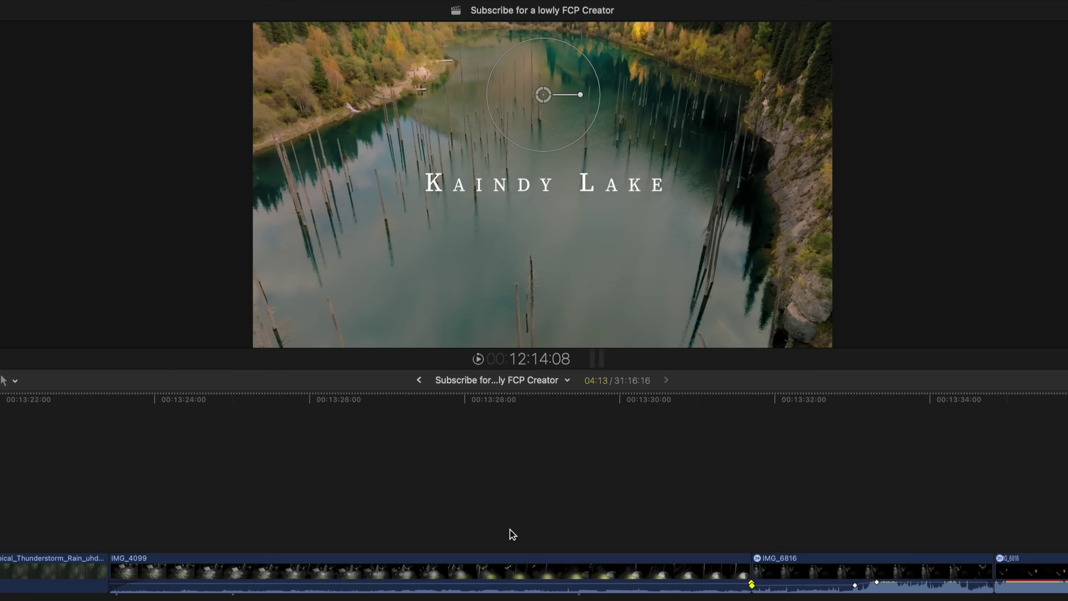
scroll(511, 530, right, 10)
scroll(510, 530, left, 20)
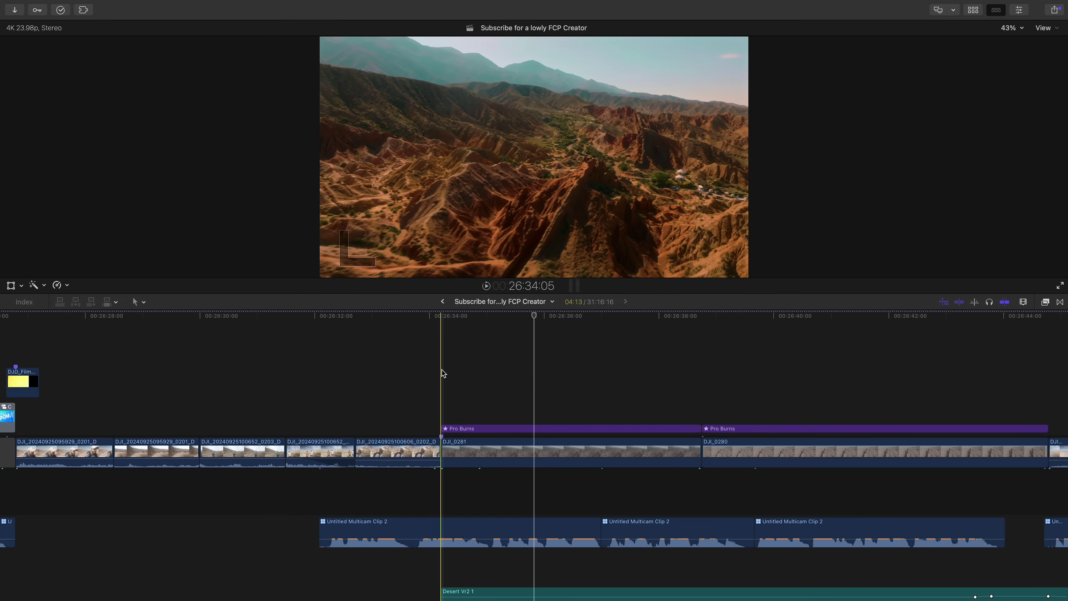
key(q)
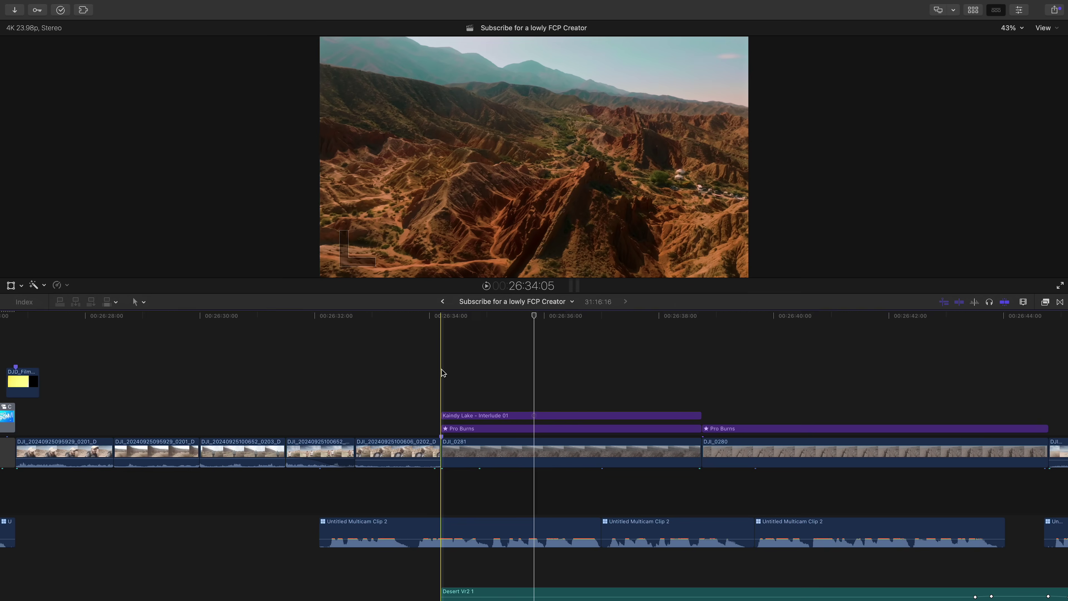
click(576, 378)
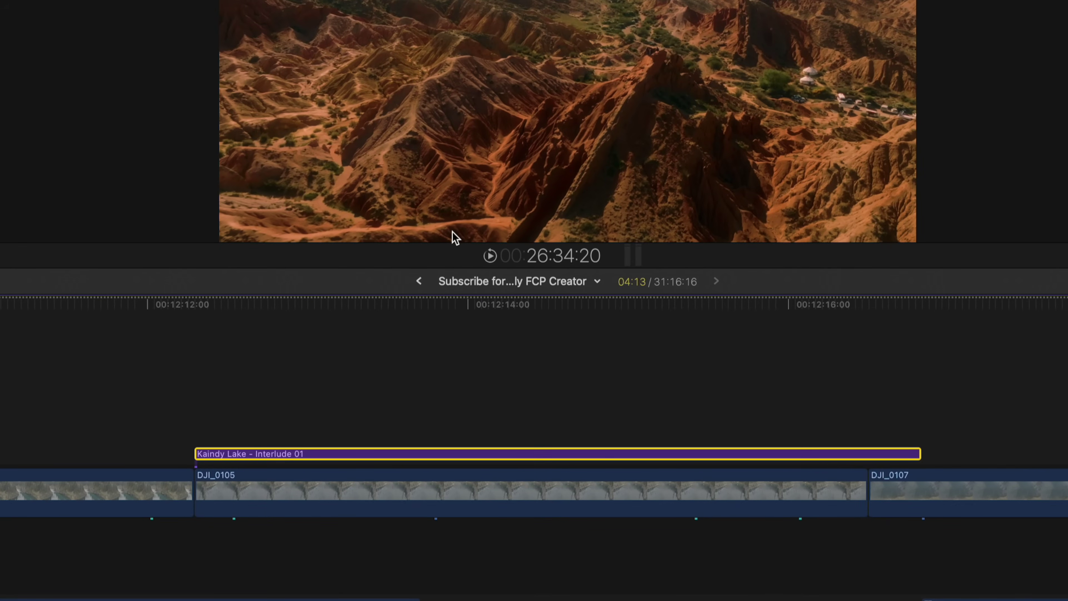
click(452, 232)
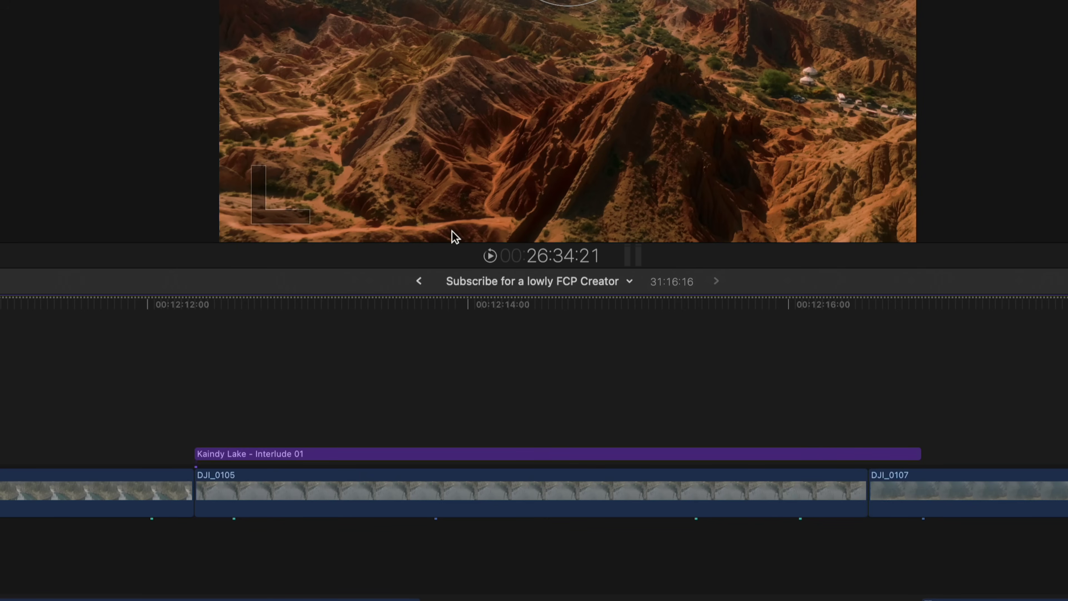
key(alt+p)
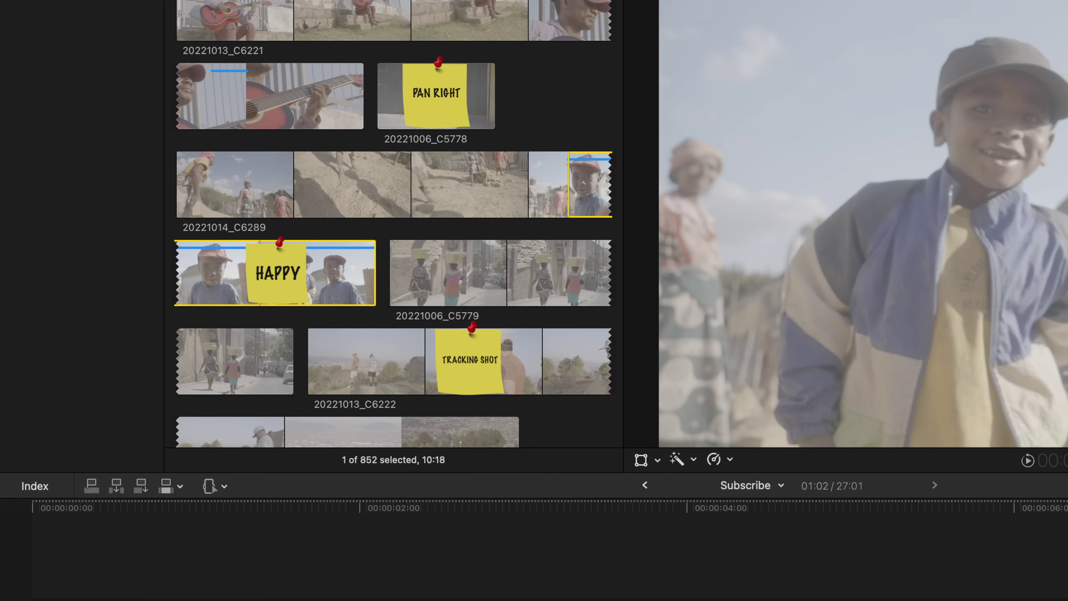
Tag the selected range of 20221014_C6289 and a 02:30 range near the start of 20221013_C6221 with the keyword happy.
key(super+k)
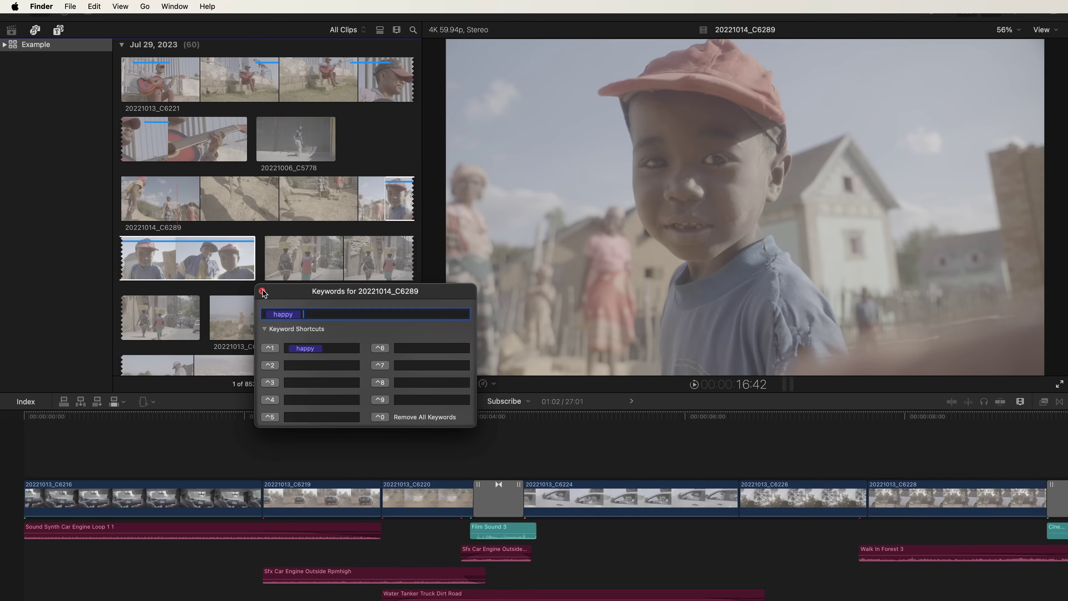
click(262, 291)
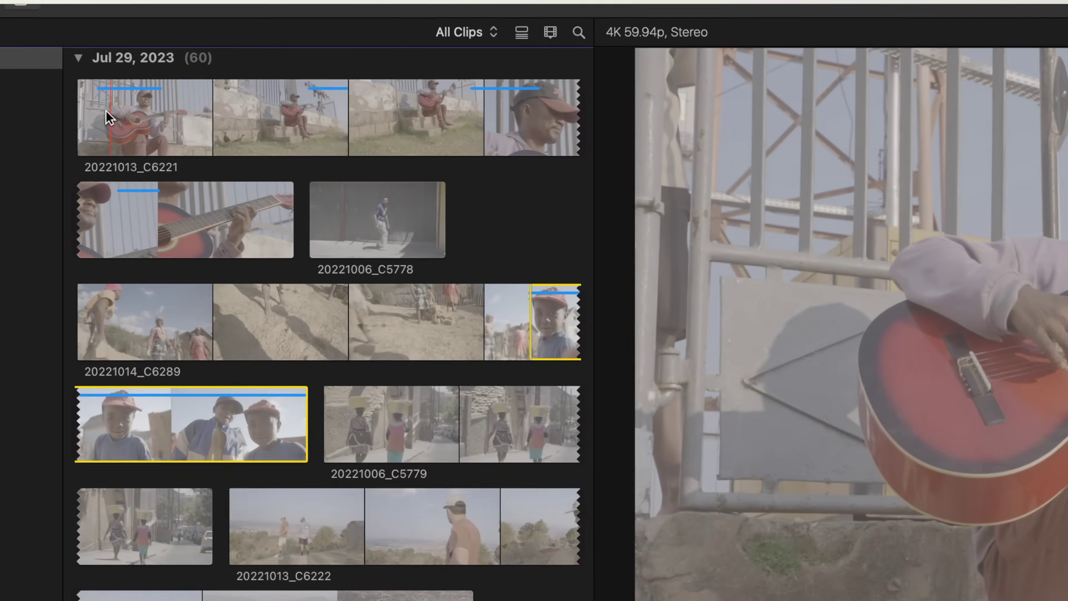
key(i)
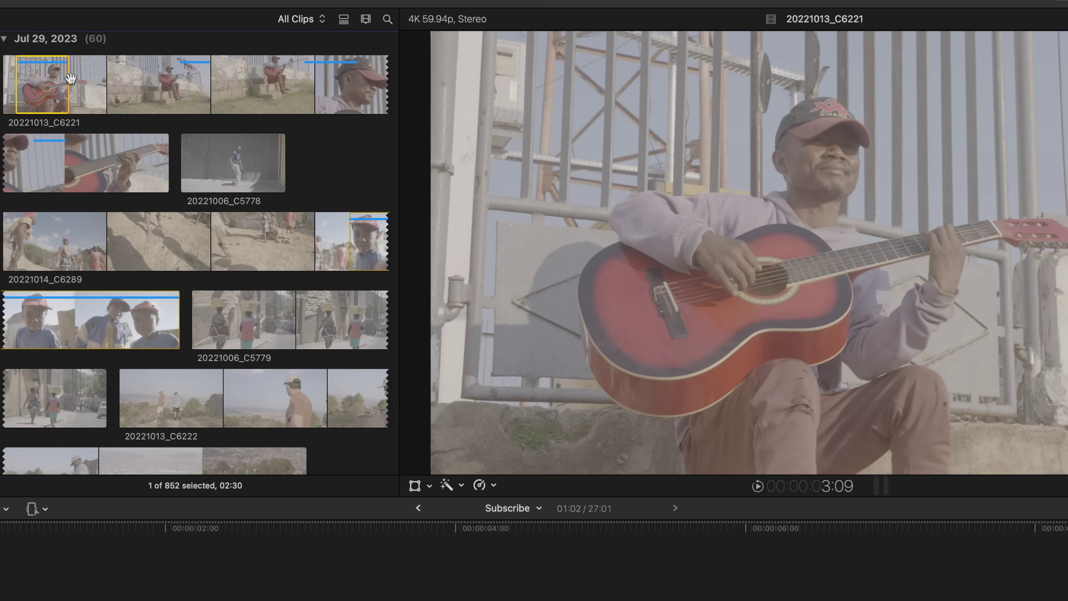
key(super+k)
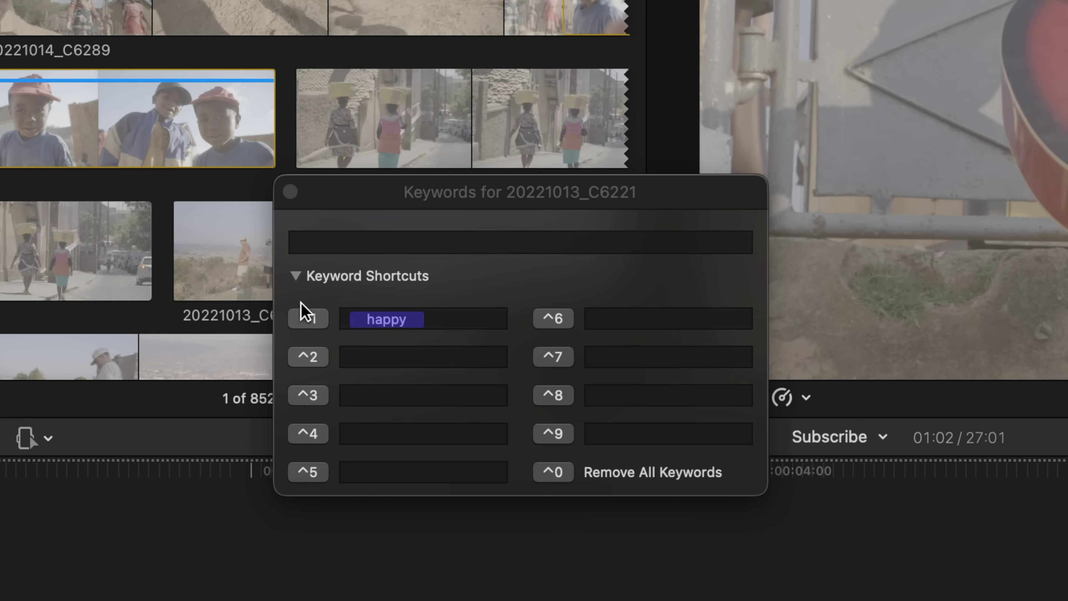
click(306, 325)
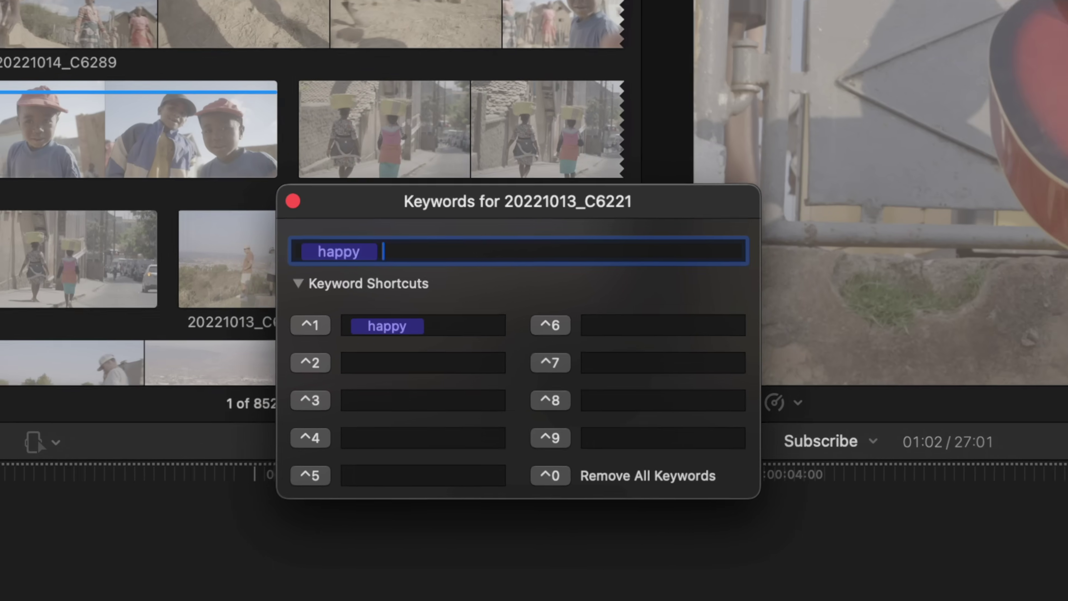
key(super+k)
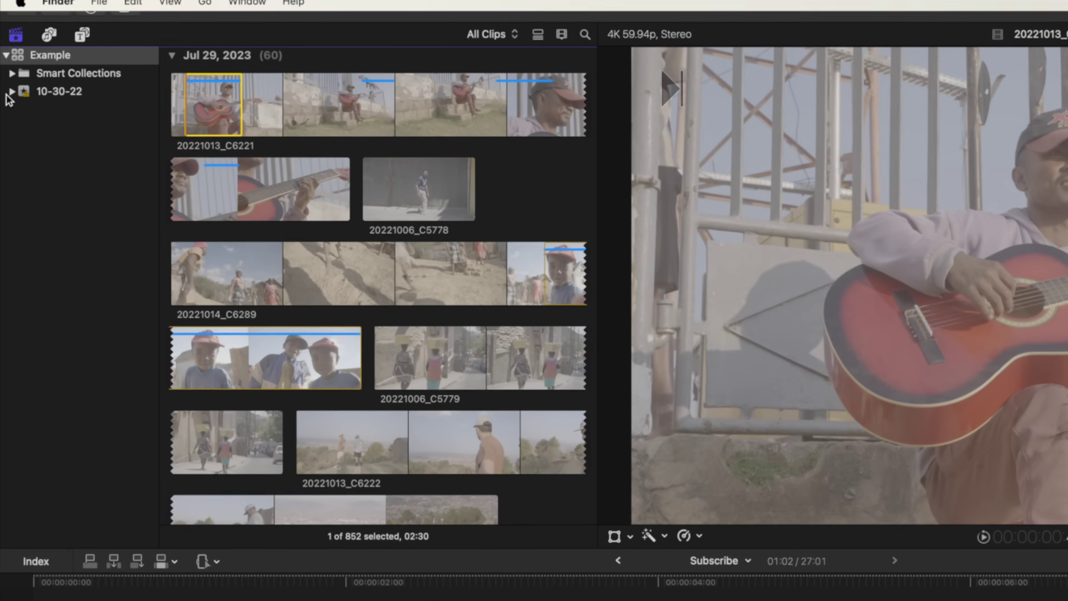
Show the clips in the happy keyword collection of event 10-30-22 and select 20221013_C6221.
click(11, 89)
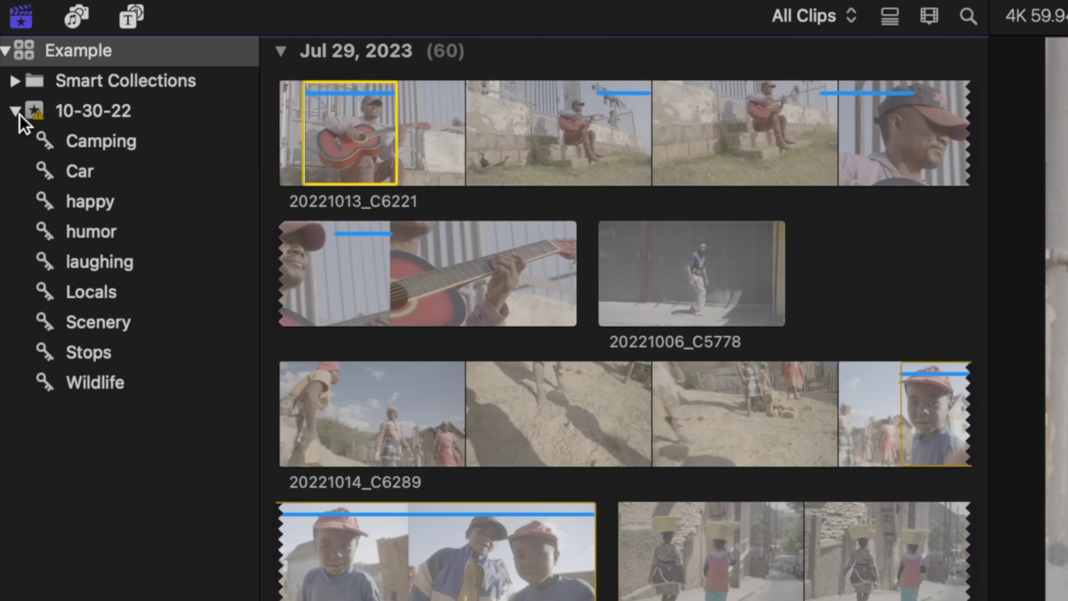
click(132, 210)
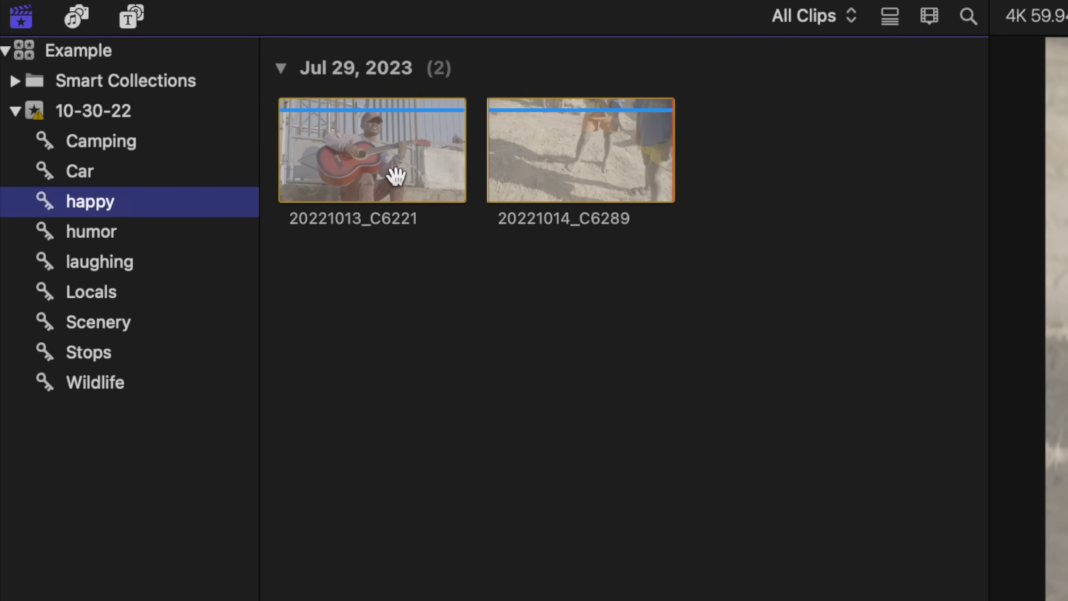
click(337, 166)
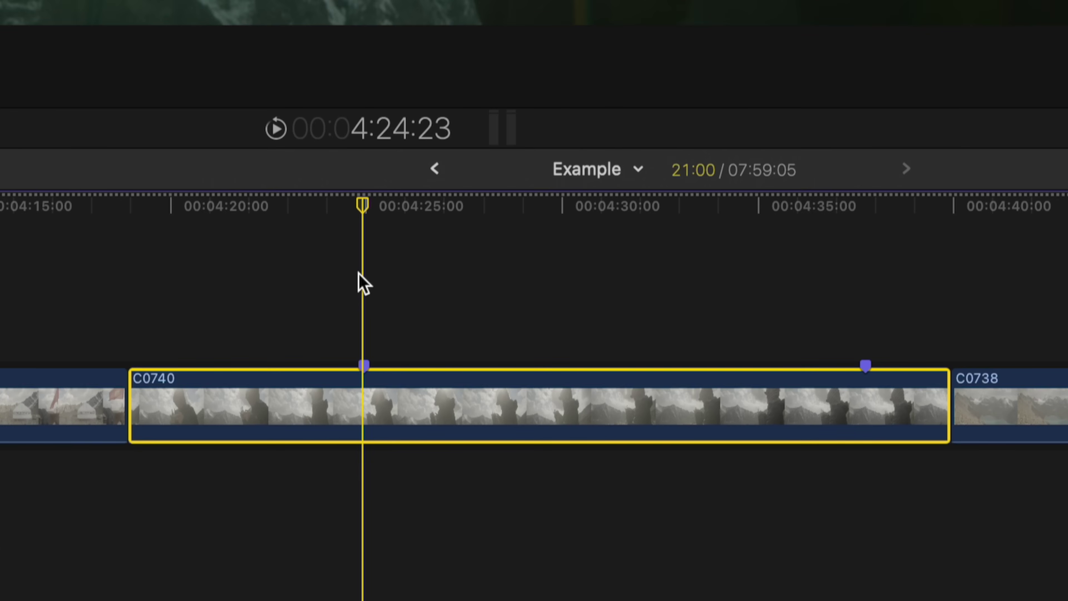
Add a Basic Title above clip C0740 at 4:24:23, select it and move the playhead to 4:26:21.
key(ctrl+t)
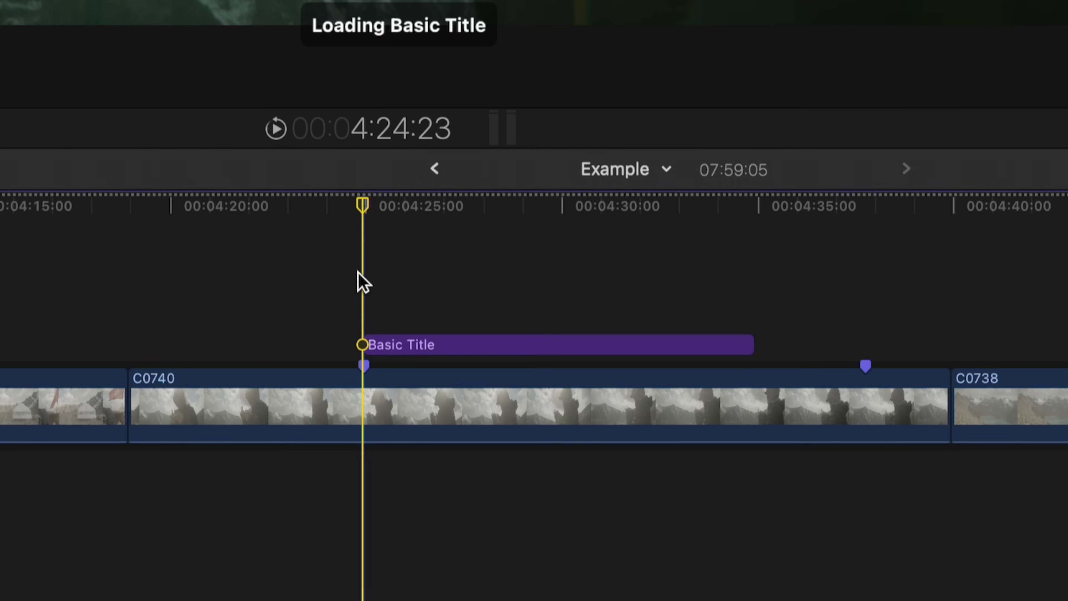
click(424, 347)
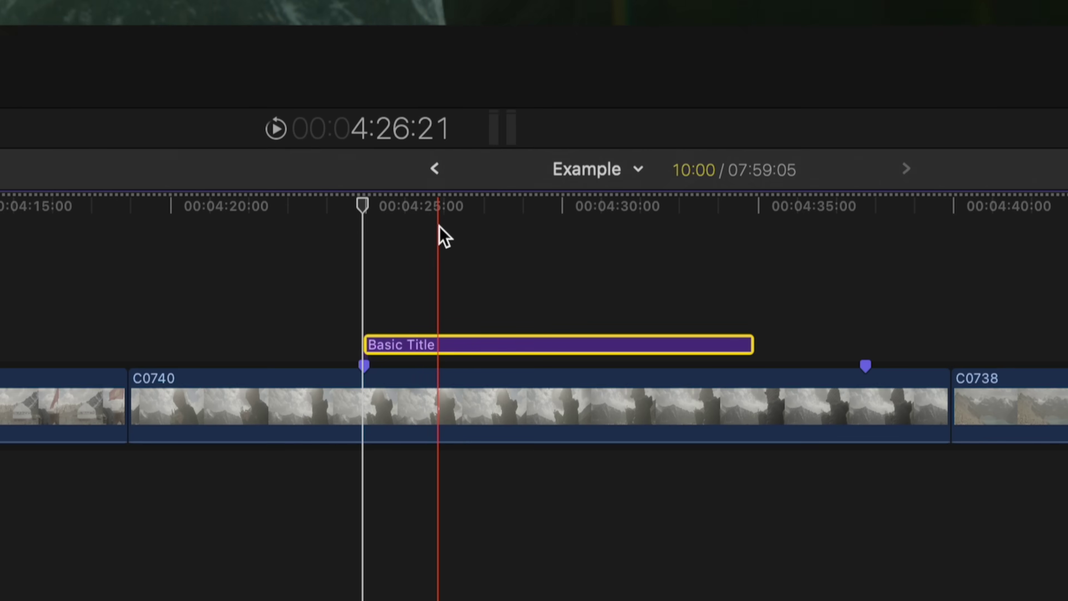
click(439, 204)
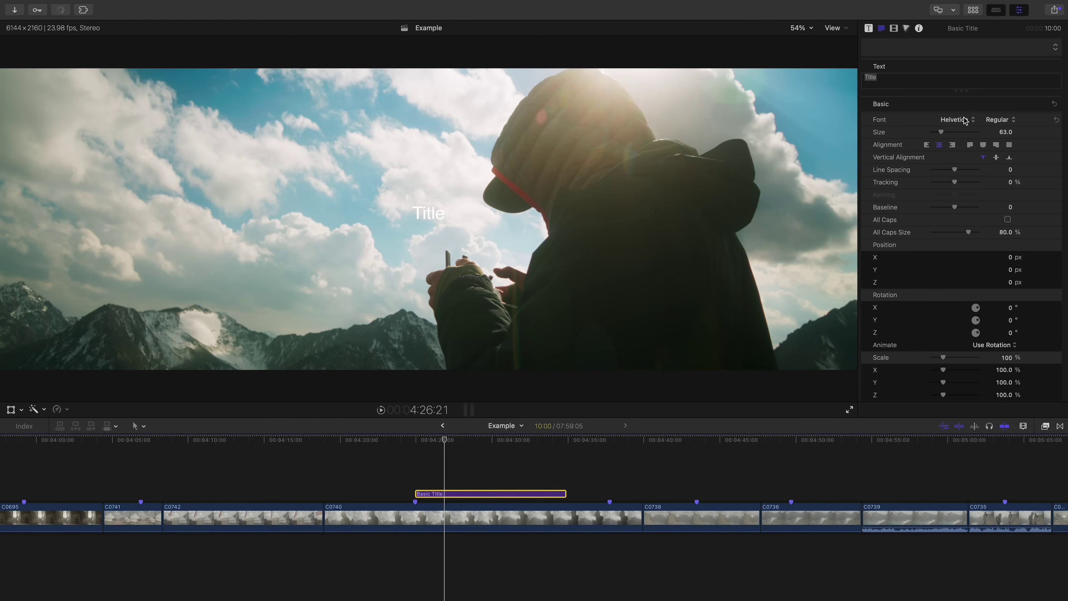
click(965, 120)
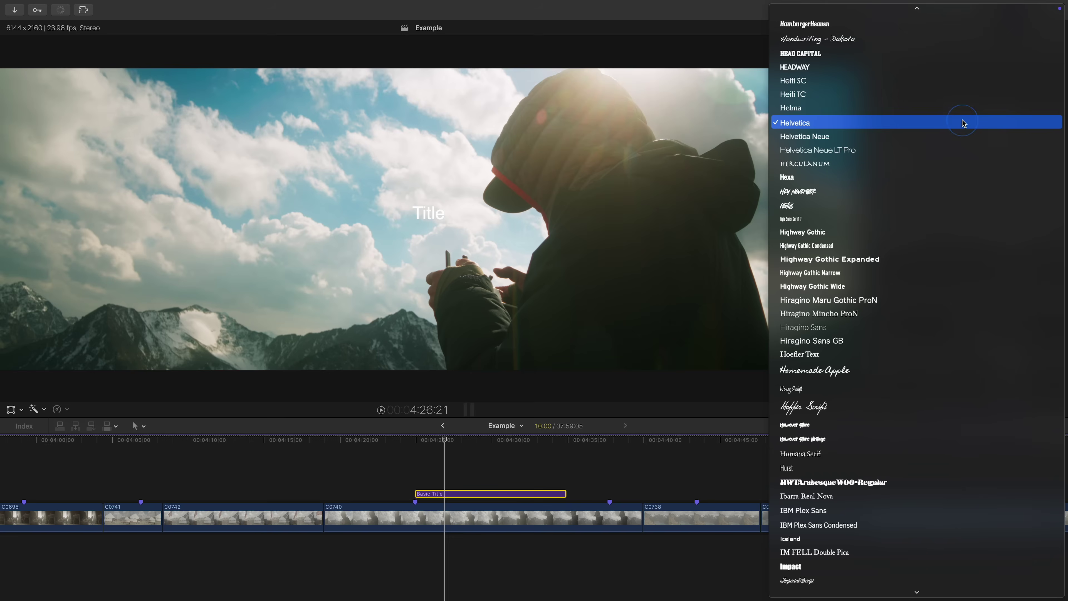
scroll(963, 123, down, 20)
scroll(963, 123, down, 20)
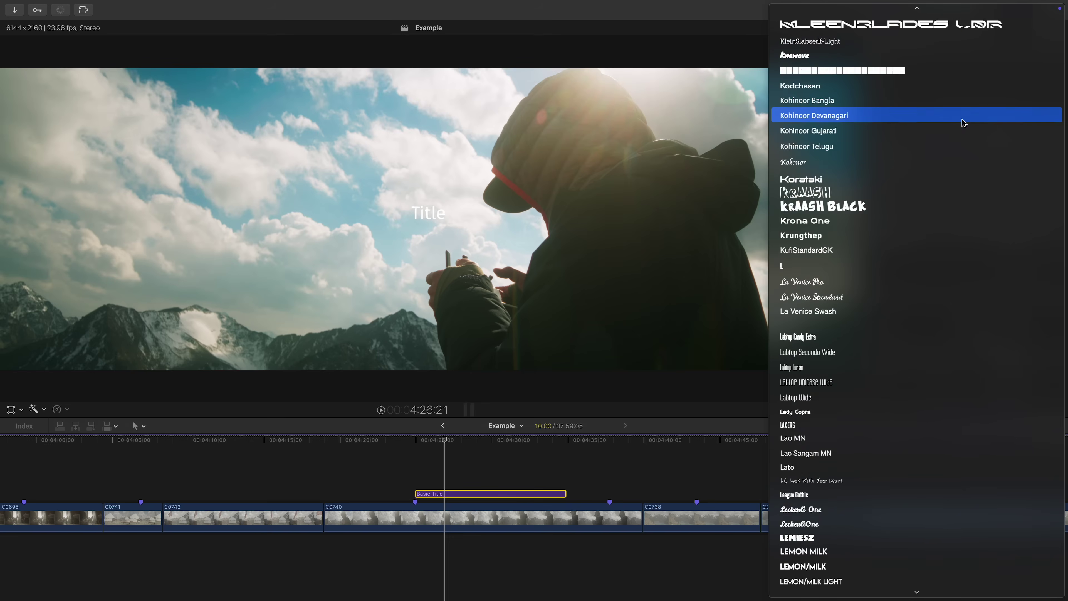
scroll(963, 123, down, 20)
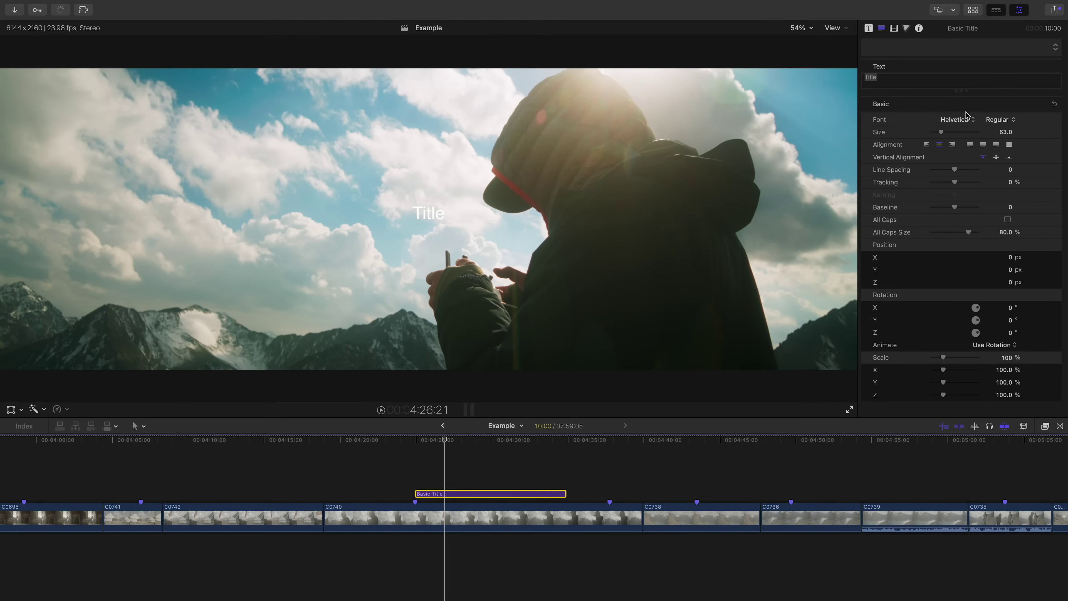
Set the Basic Title's font to Inter.
click(964, 118)
text(inter)
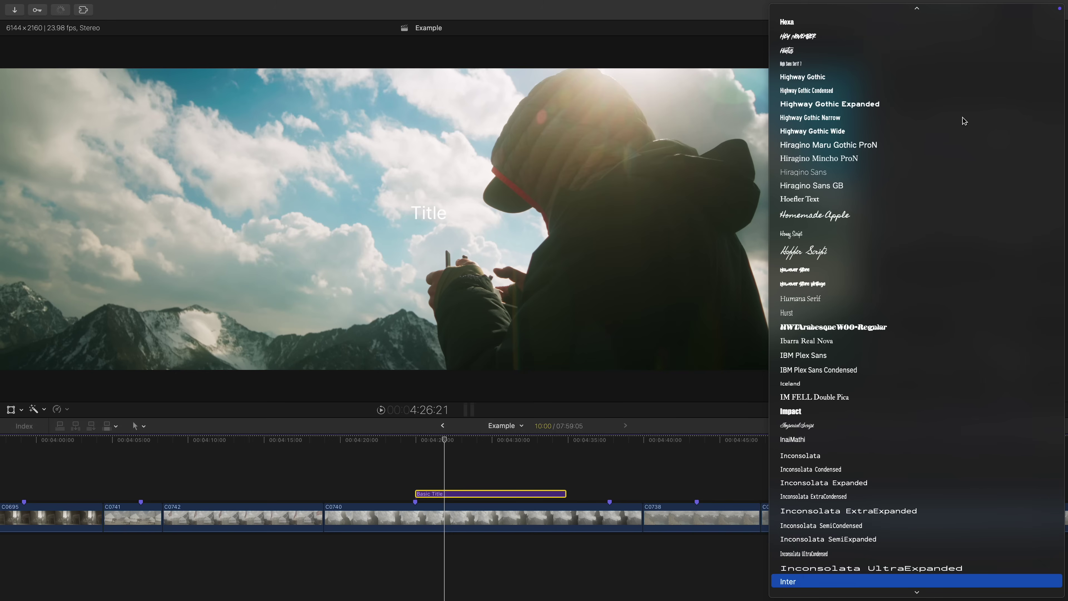
key(Return)
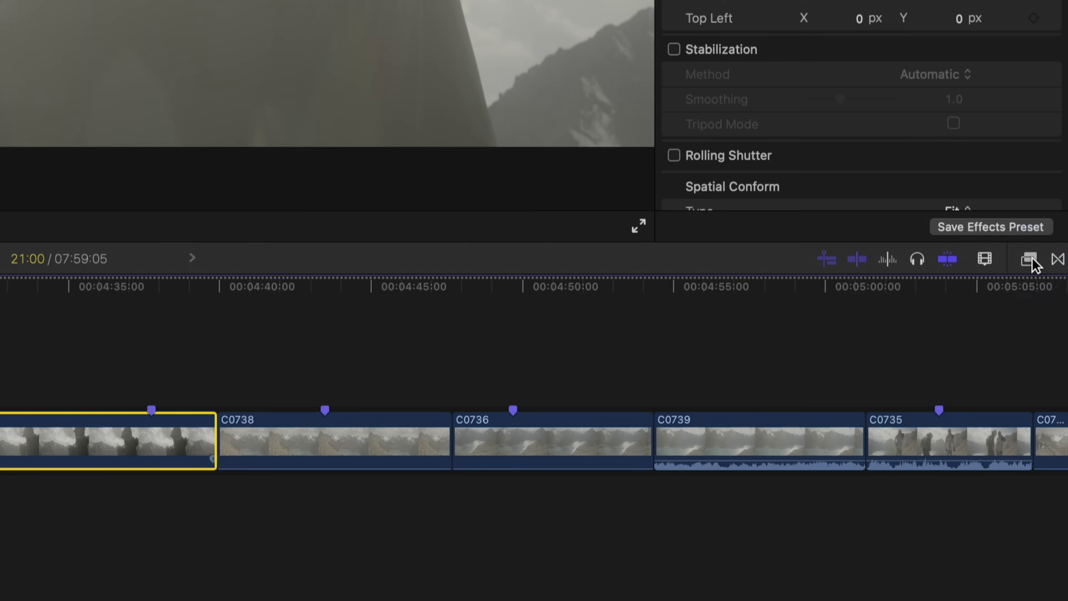
Show the Custom video effects for the selected clip C0740 and pick the Cool Mountain Grade preset.
click(1045, 425)
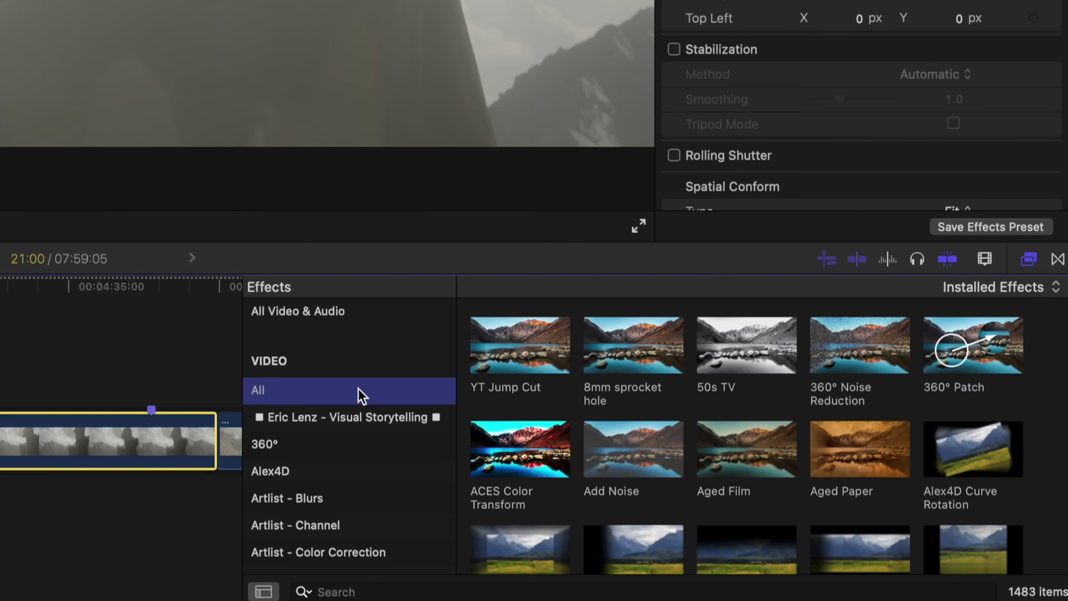
text(cu)
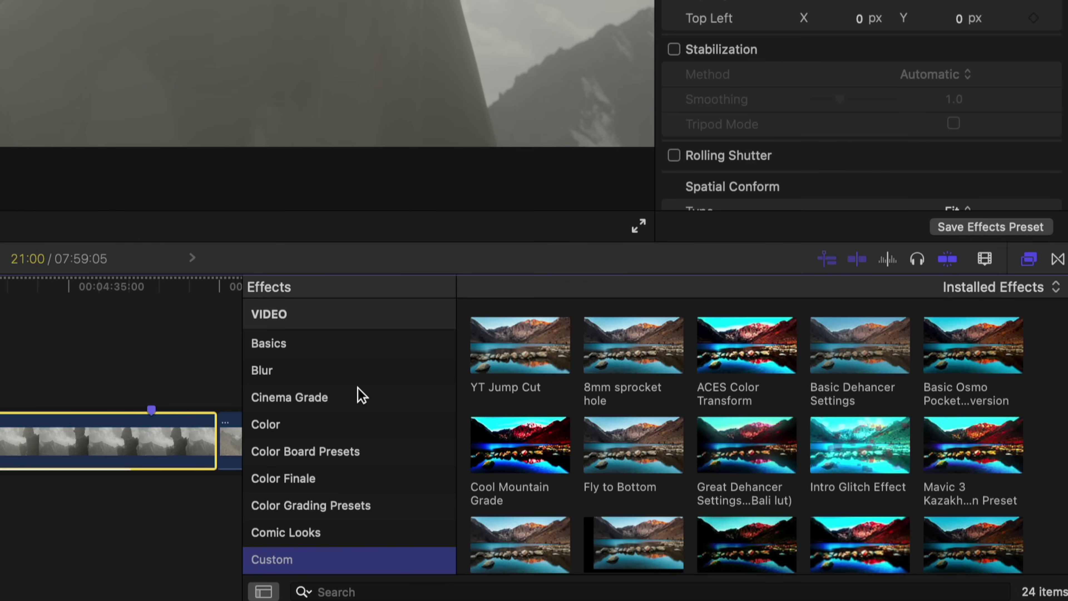
click(507, 446)
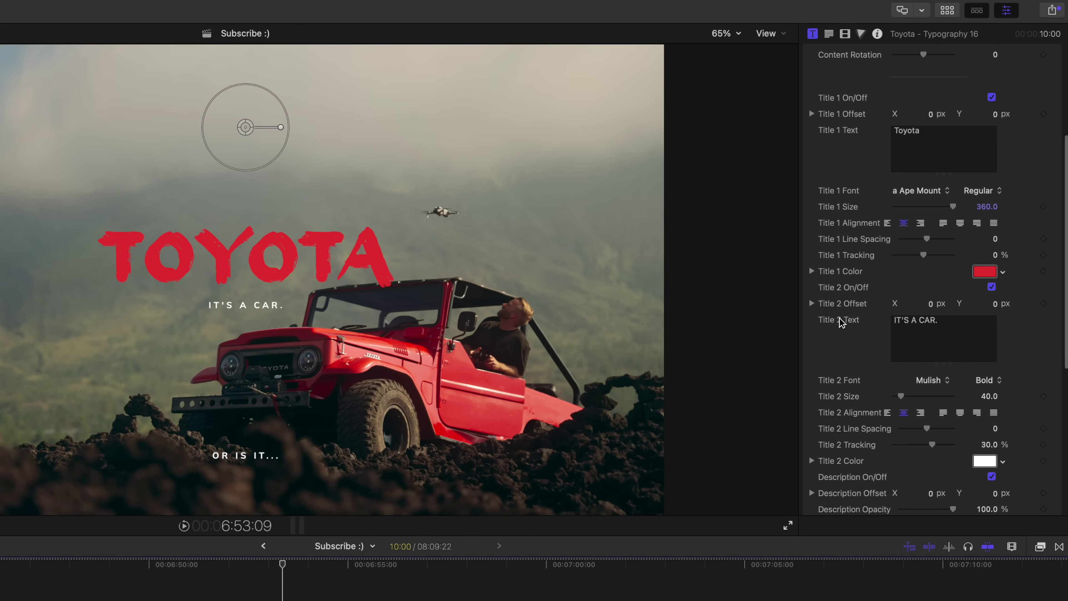
Expand the inspector to full height and examine the Toyota title's text settings down to the description parameters.
double_click(927, 35)
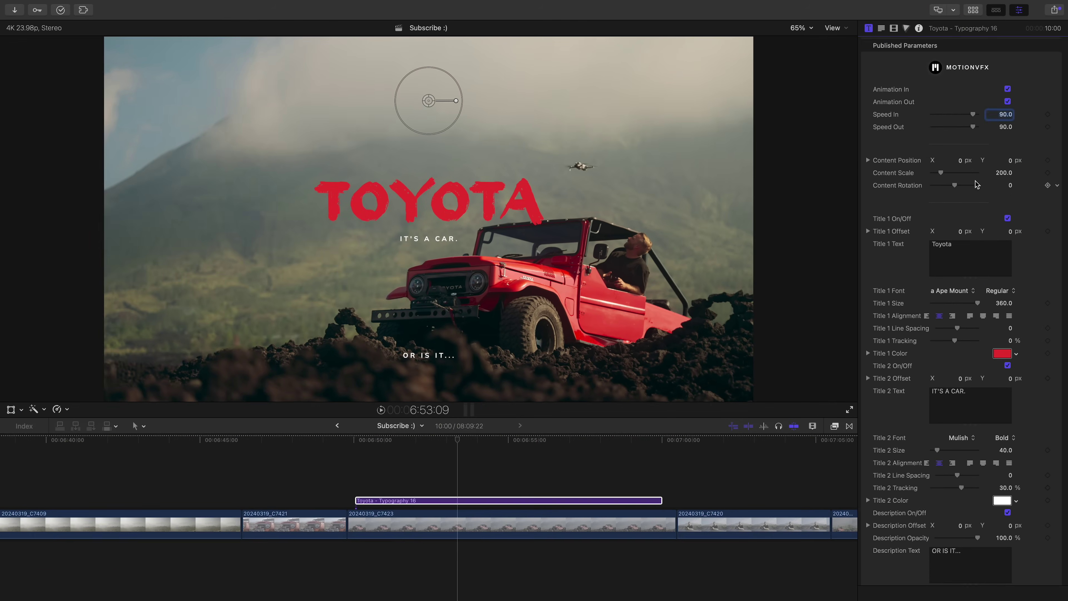
scroll(951, 224, down, 4)
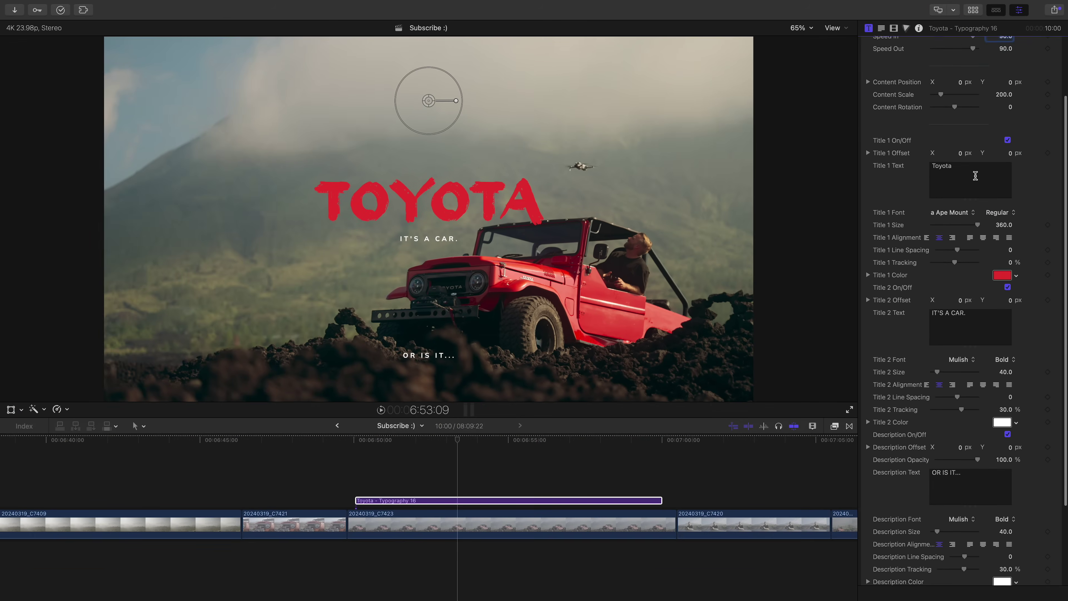
scroll(975, 175, down, 2)
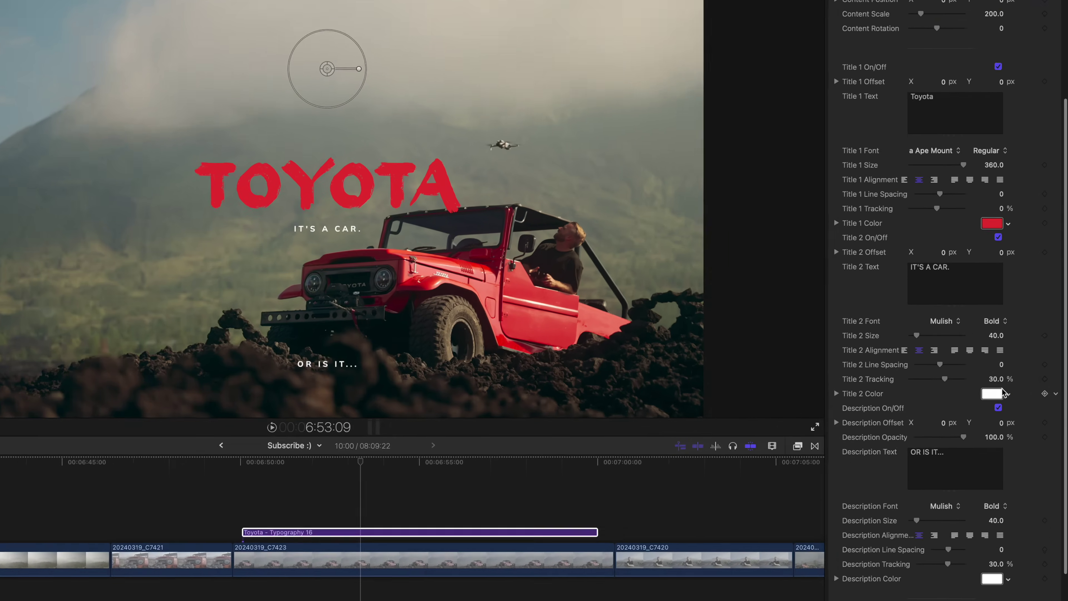
Set Title 2 Color to the red of the TOYOTA text by sampling it in the viewer with the eyedropper.
click(1002, 393)
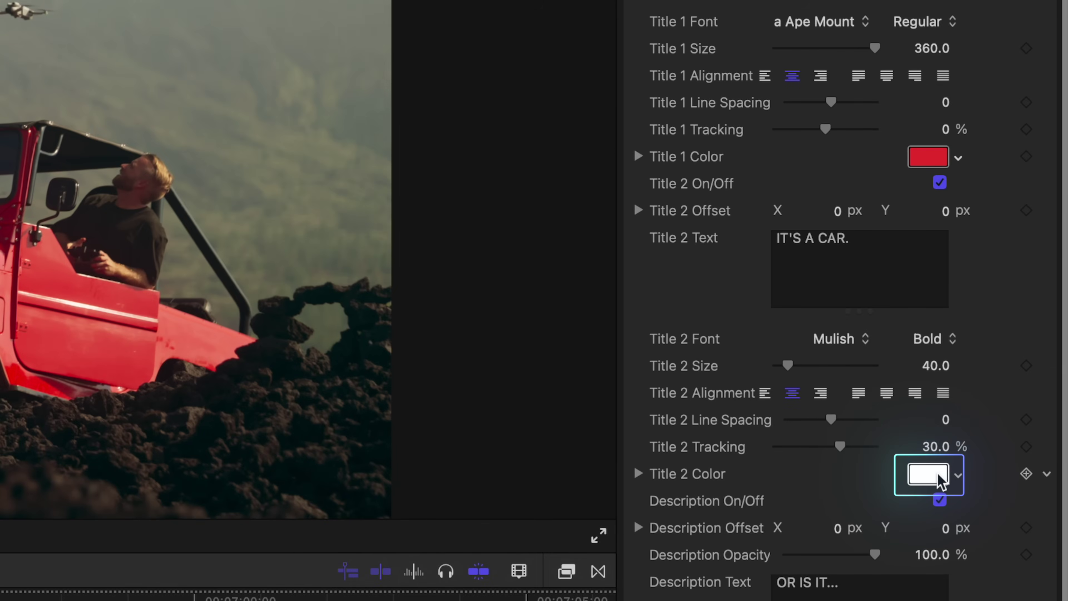
click(106, 473)
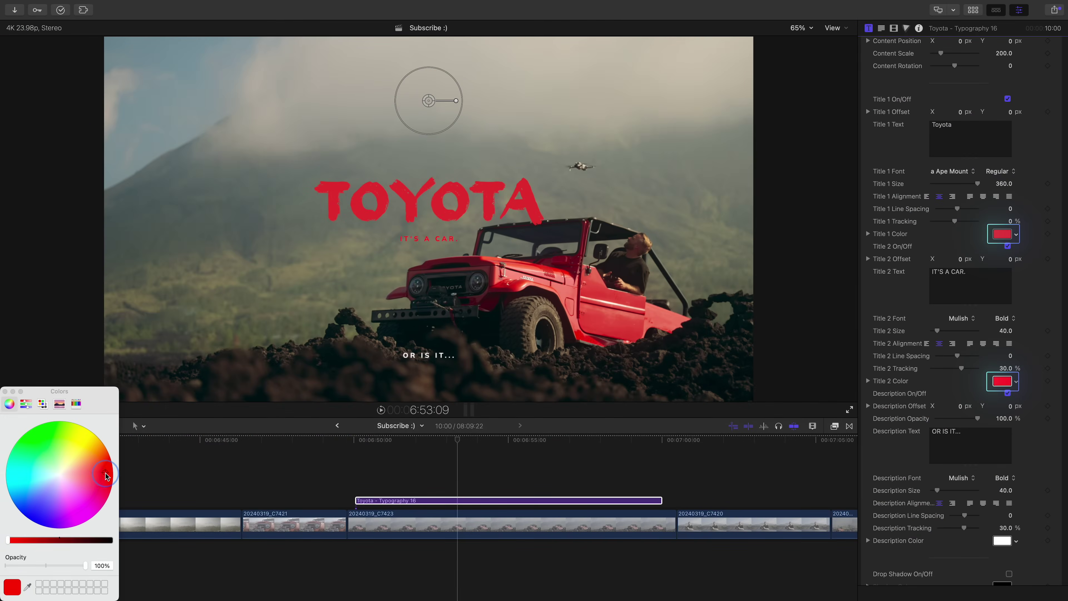
mouse_move(105, 475)
mouse_down()
mouse_move(82, 473)
mouse_move(105, 467)
mouse_up()
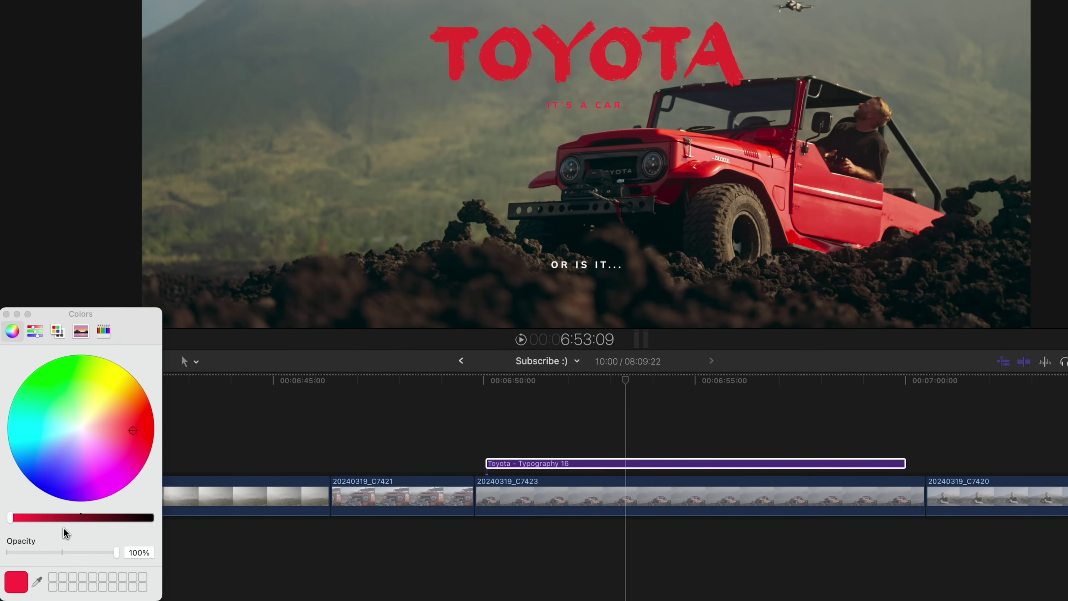
click(36, 582)
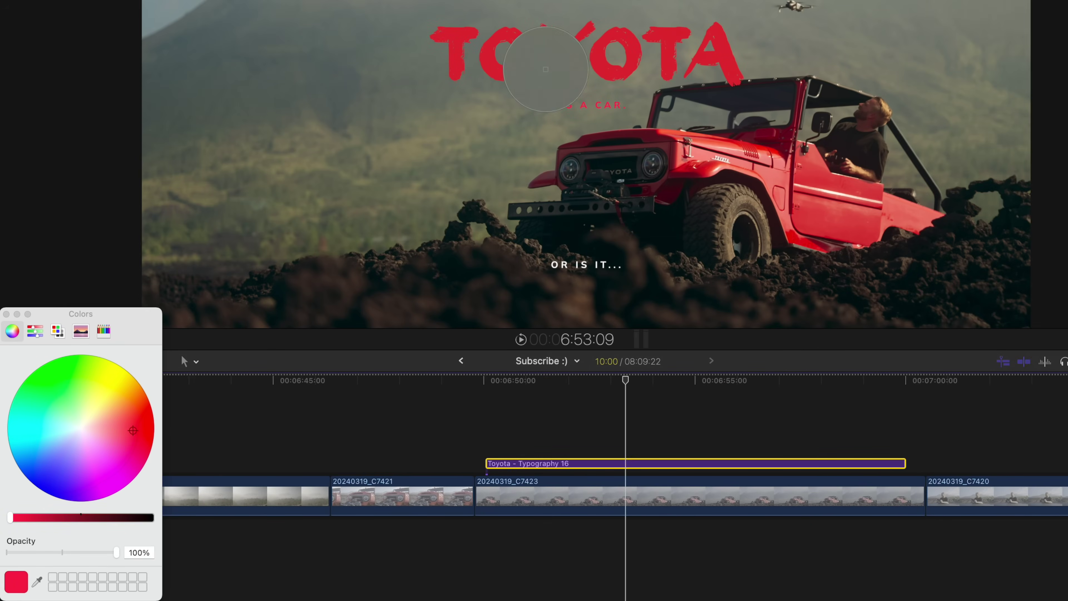
click(561, 57)
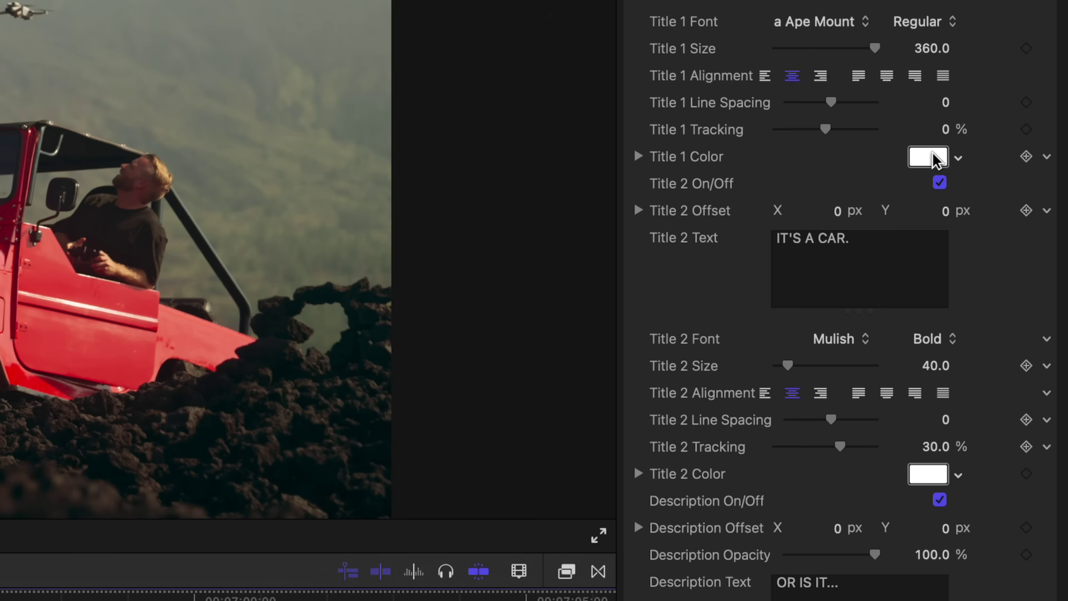
Pick a red on the color wheel and transfer it from the color swatch to Title 1 Color.
click(929, 158)
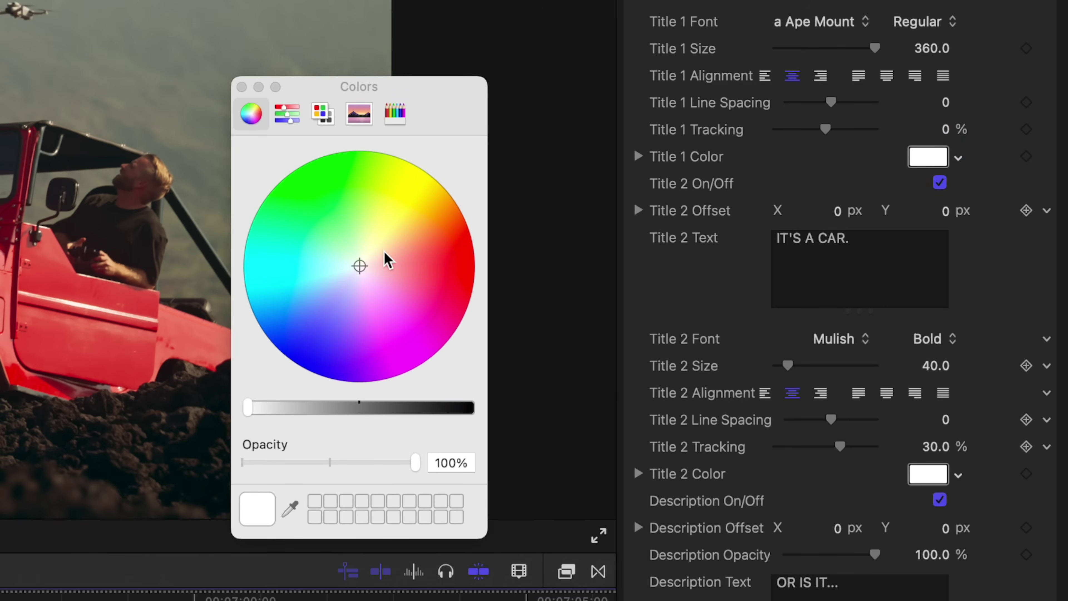
drag(384, 252, 291, 225)
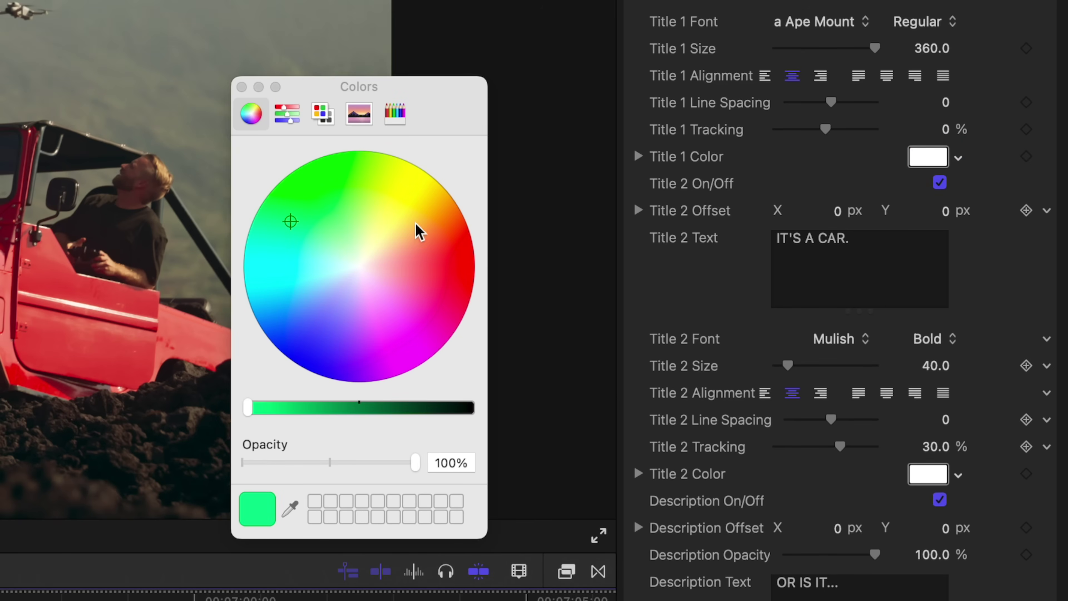
drag(415, 229, 430, 281)
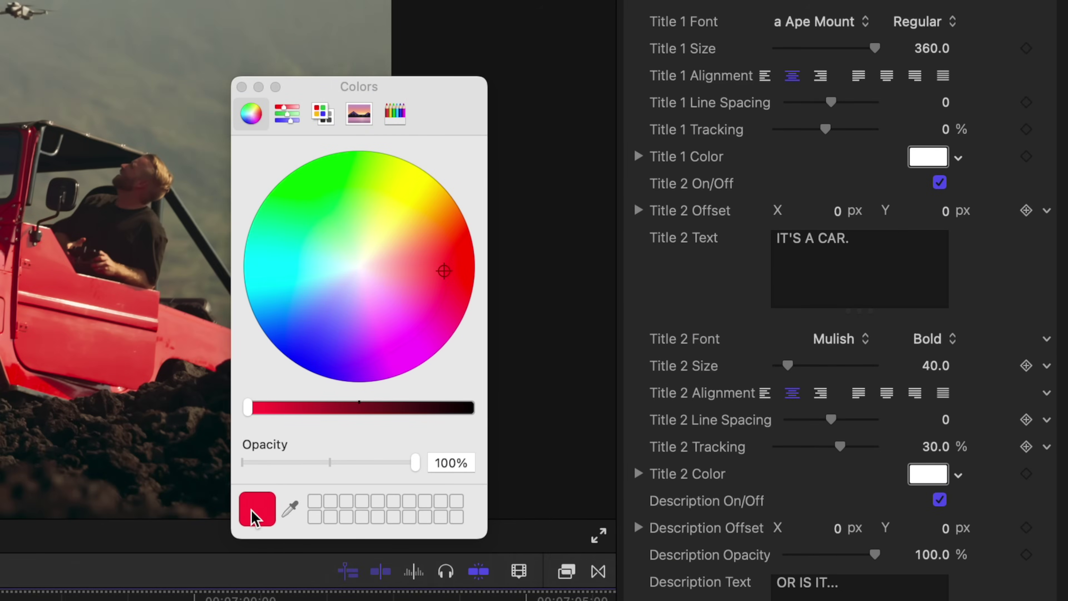
drag(891, 191, 928, 156)
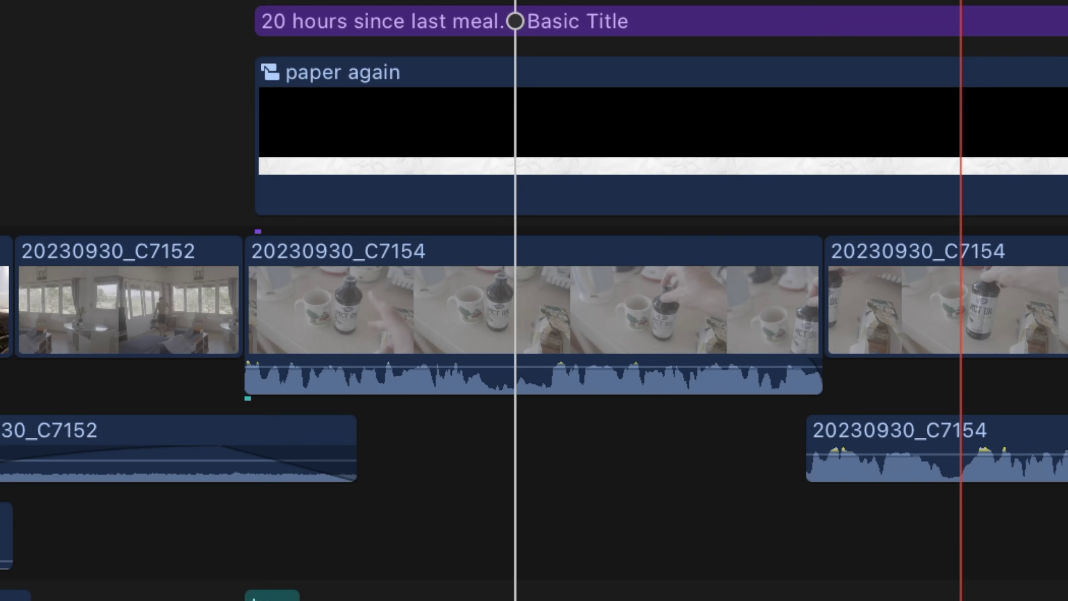
Try to move clip 20230930_C7154 along the timeline without its connected title and paper again clips.
key(grave)
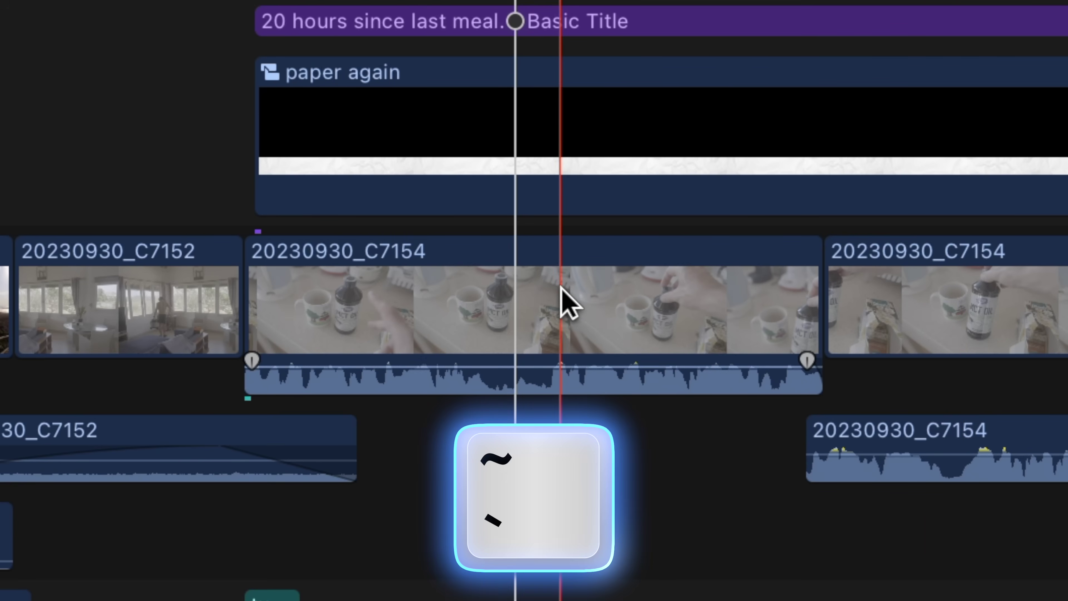
drag(564, 301, 531, 363)
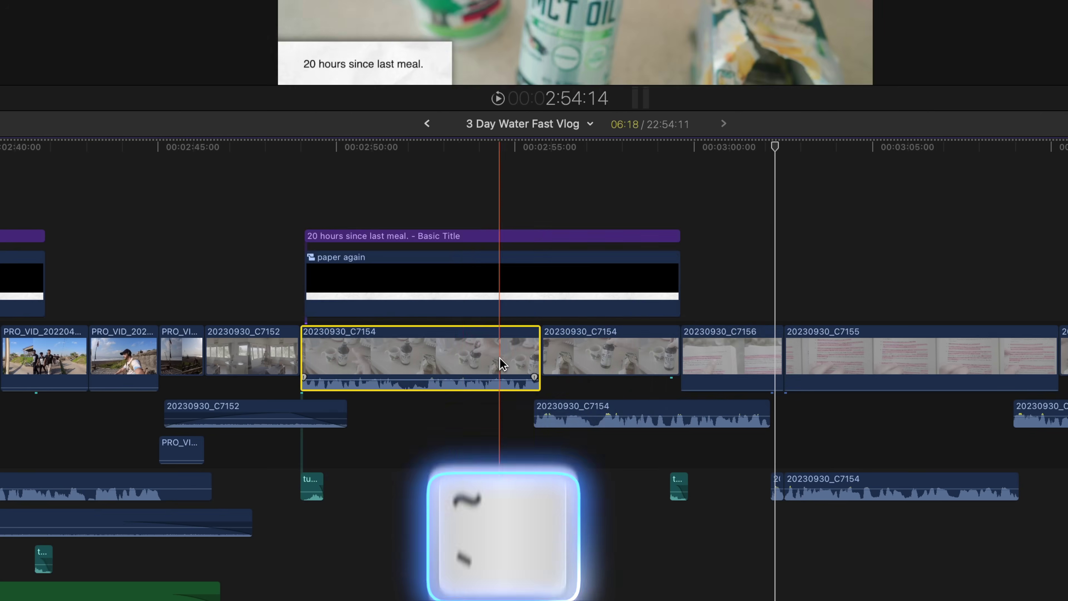
drag(450, 362, 961, 221)
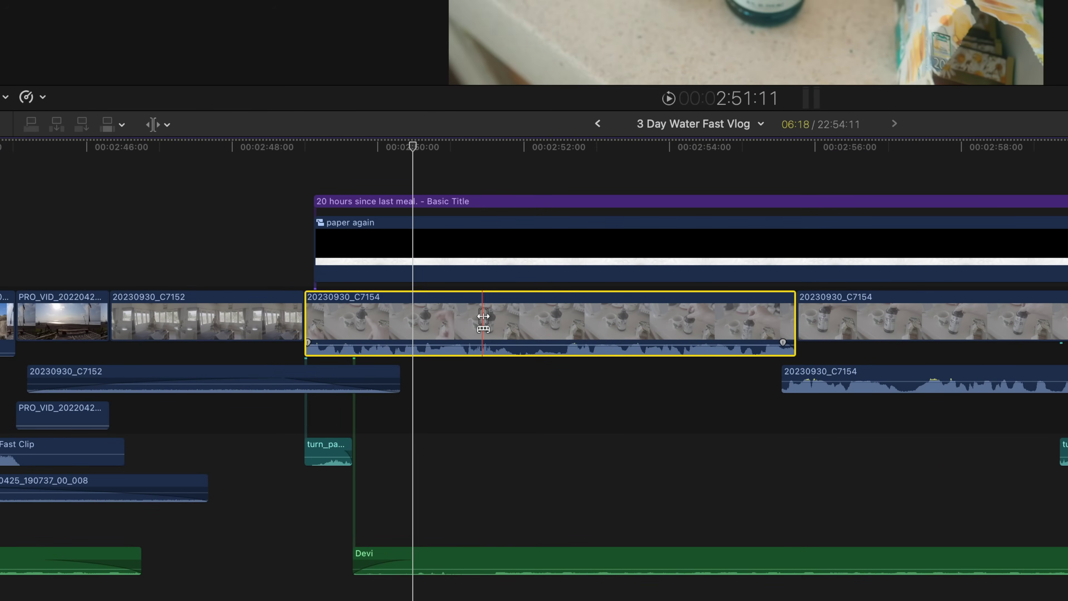
Slip clip 20230930_C7154 with the Trim tool while overriding the connections to its attached clips.
key(t)
drag(449, 329, 500, 324)
key(grave)
drag(401, 312, 601, 317)
key(grave)
key(shift)
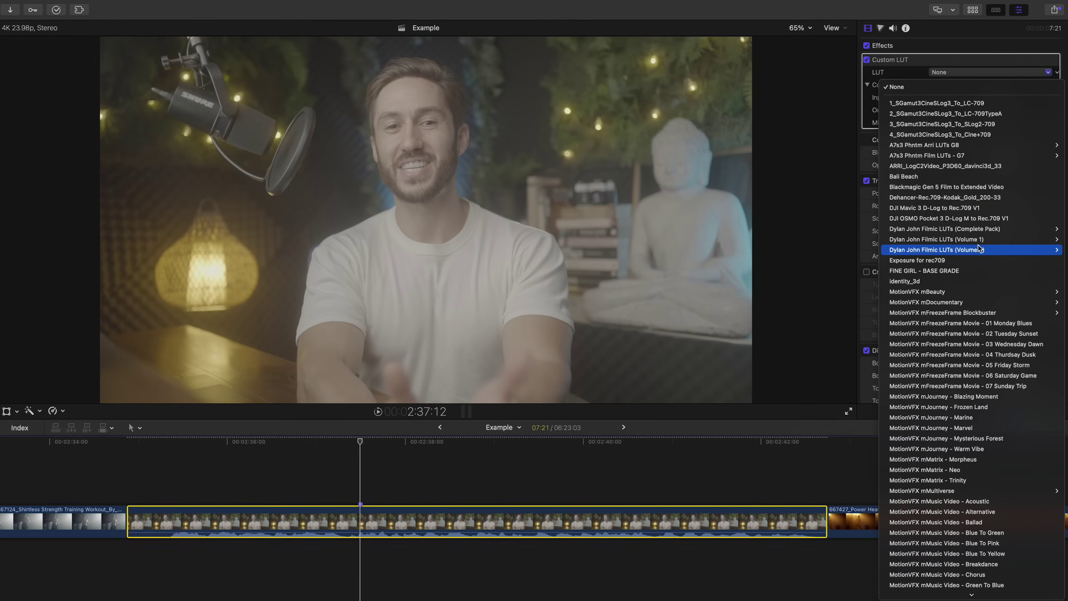
Set the talking-head clip's Custom LUT to DALAT (log) and adjust its color with Color Wheels 1.
mouse_move(978, 248)
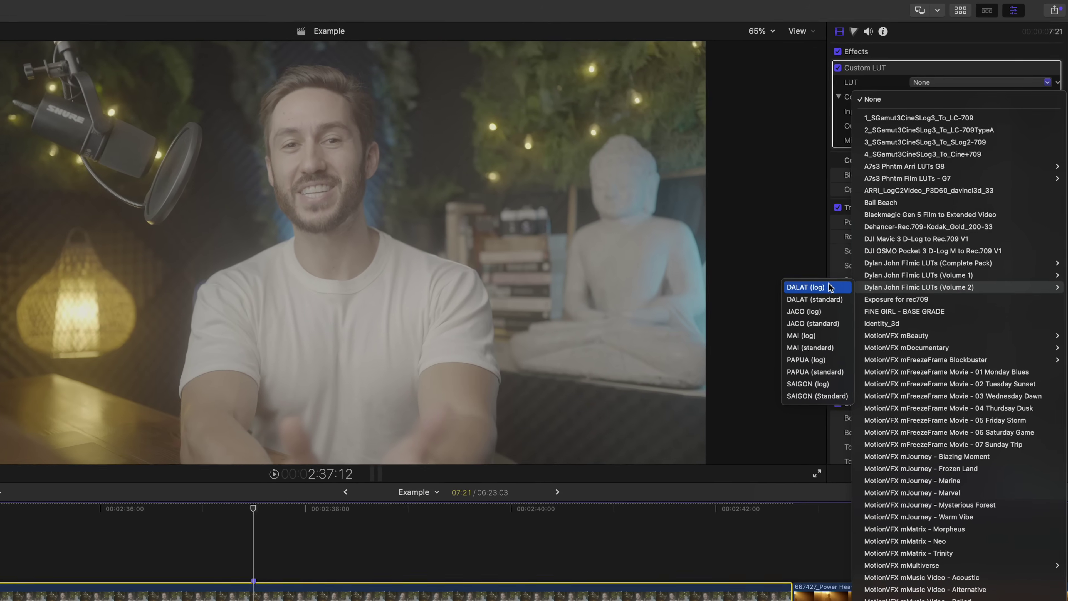
click(858, 248)
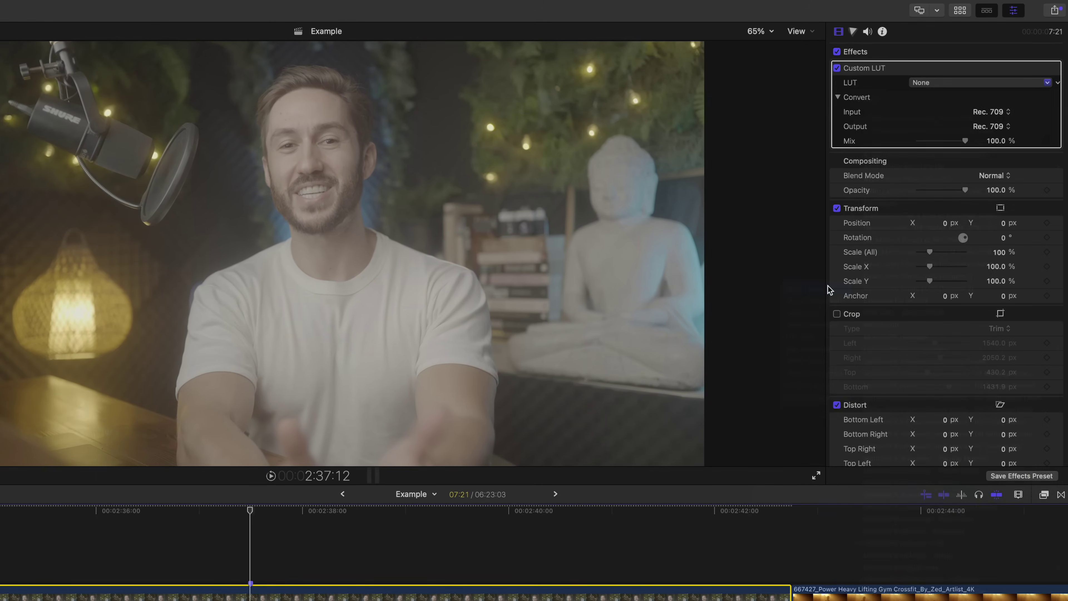
click(854, 32)
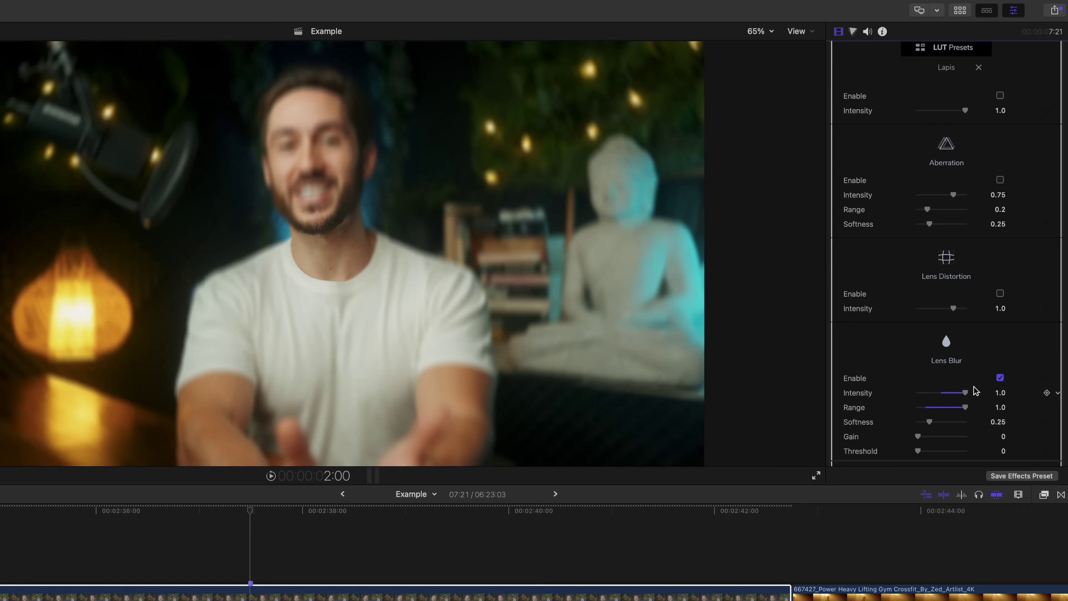
drag(948, 405, 927, 405)
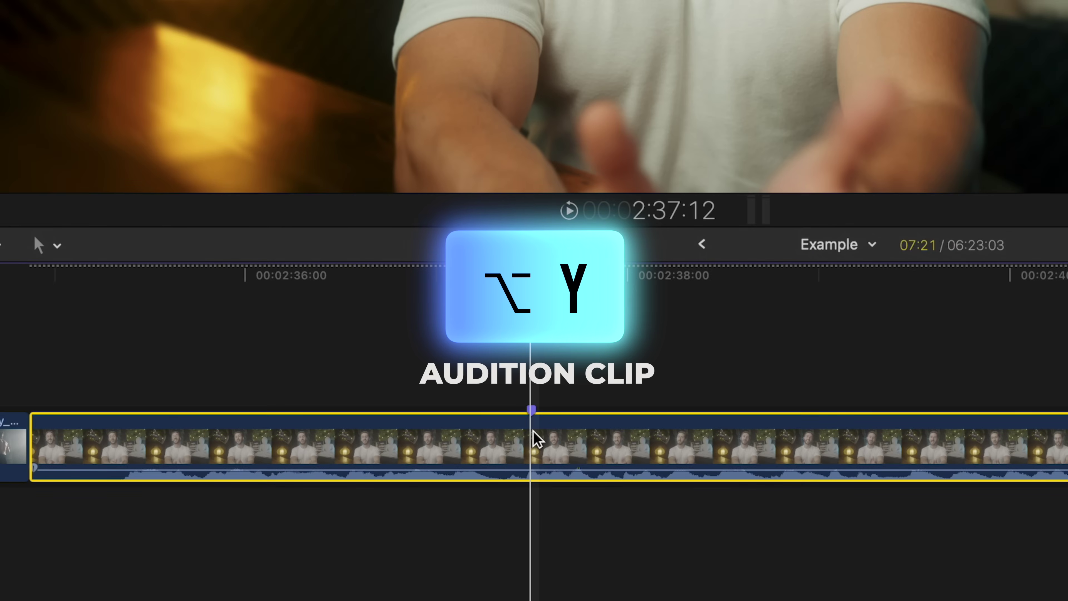
Duplicate the talking-head clip as an audition, pick the copy 1 version and confirm the choice.
key(alt+y)
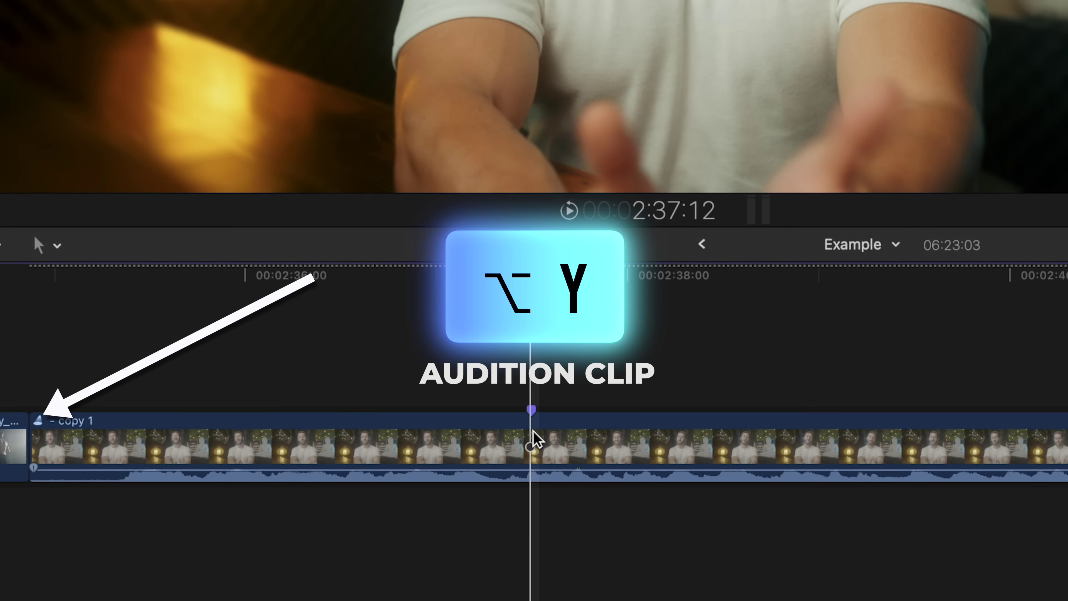
click(536, 440)
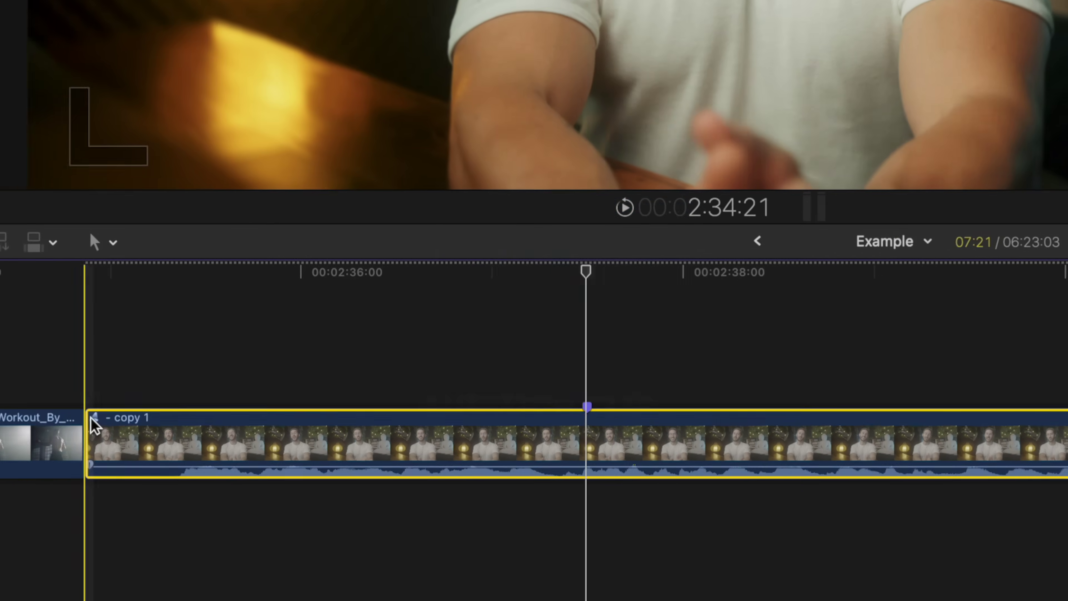
click(94, 417)
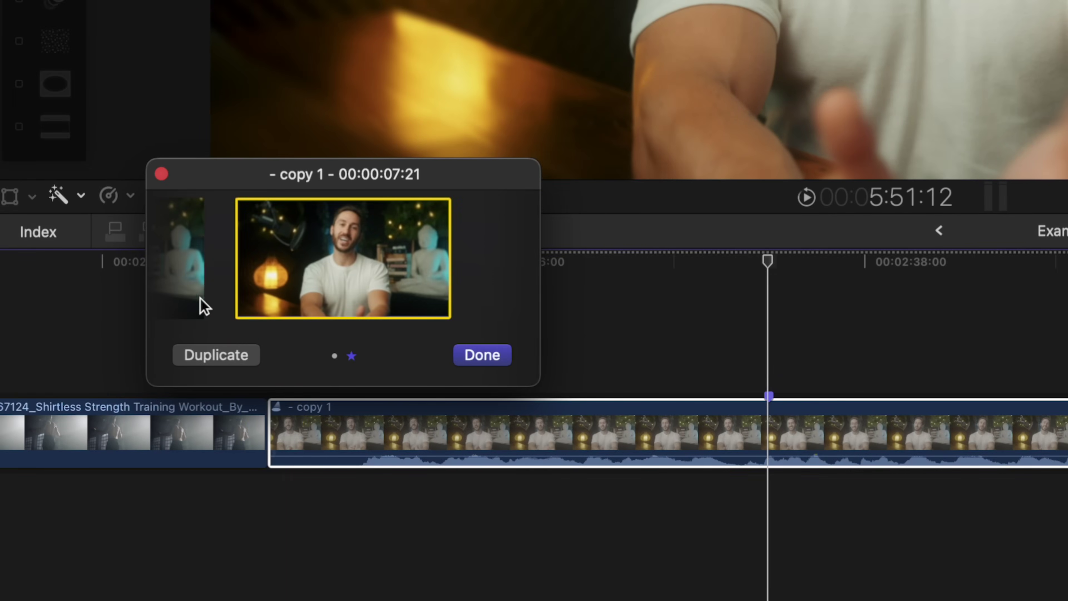
click(498, 267)
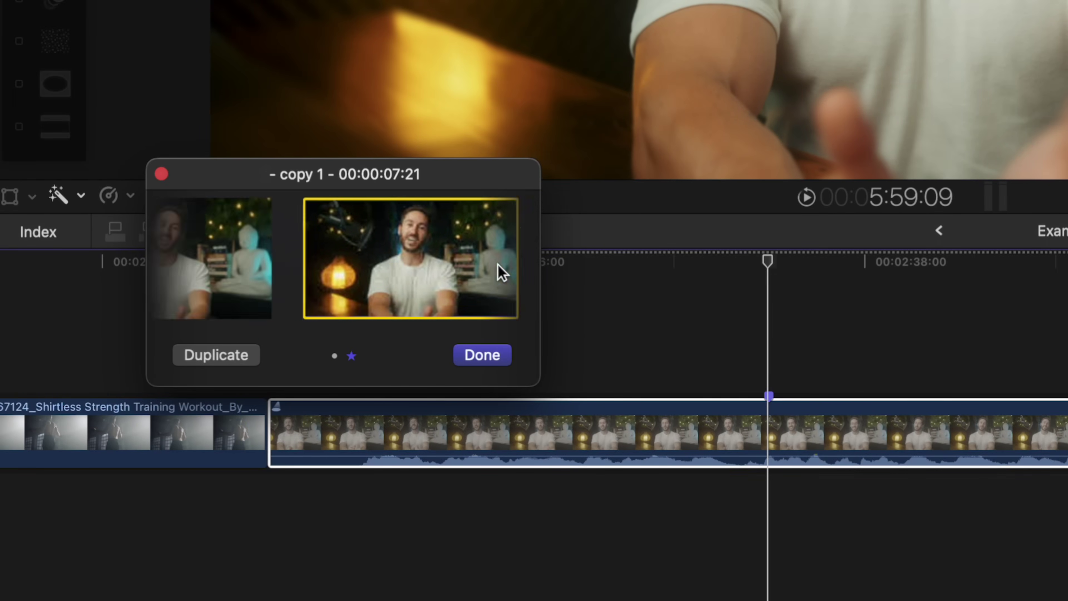
click(503, 357)
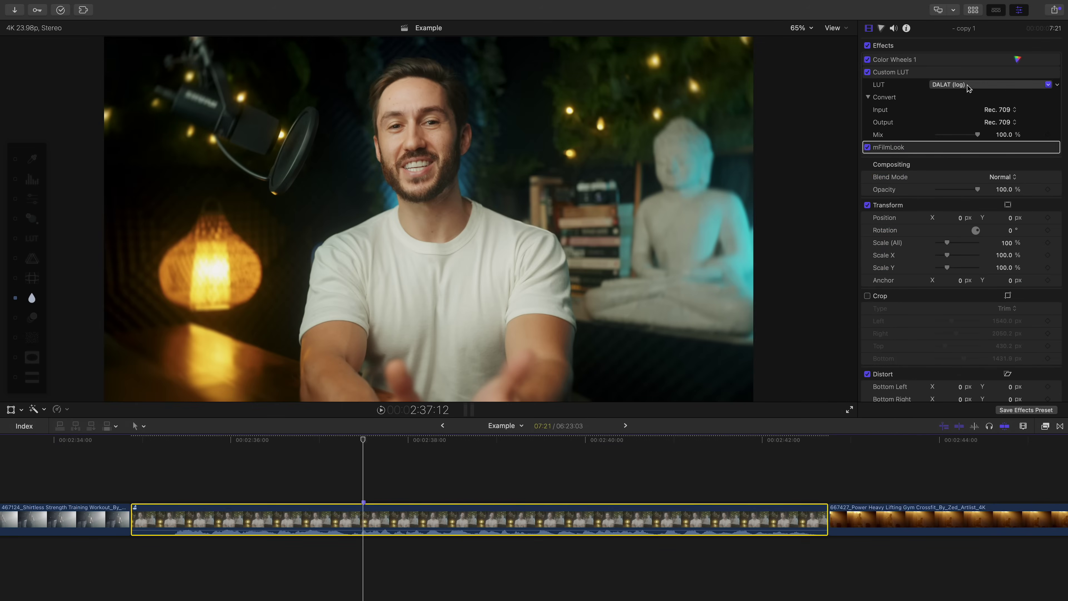
Set the audition copy's Custom LUT to PAPUA (log) and remove its mFilmLook effect.
click(967, 85)
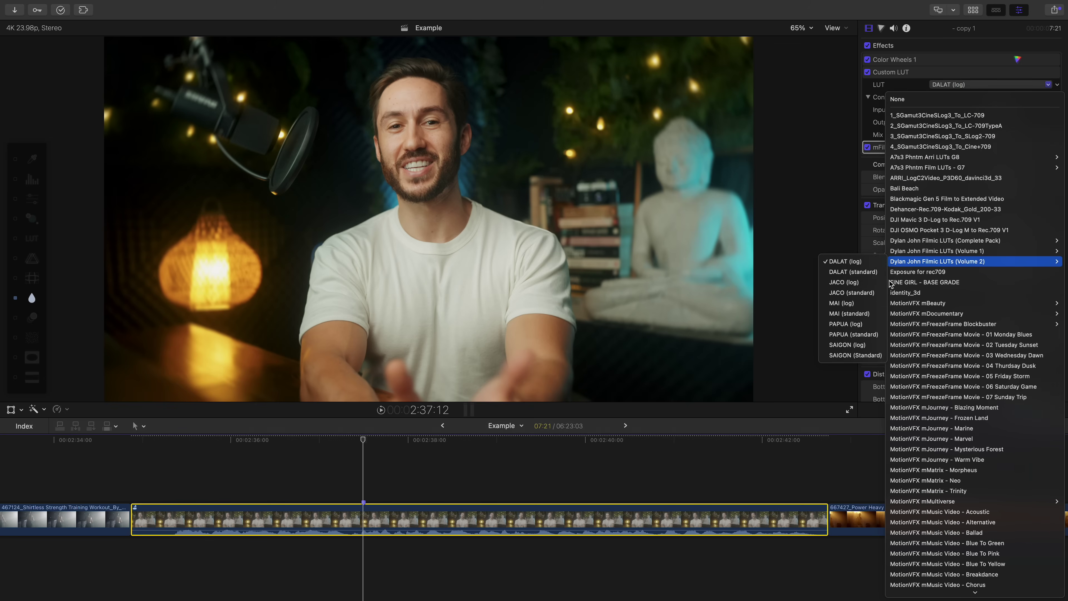
click(845, 323)
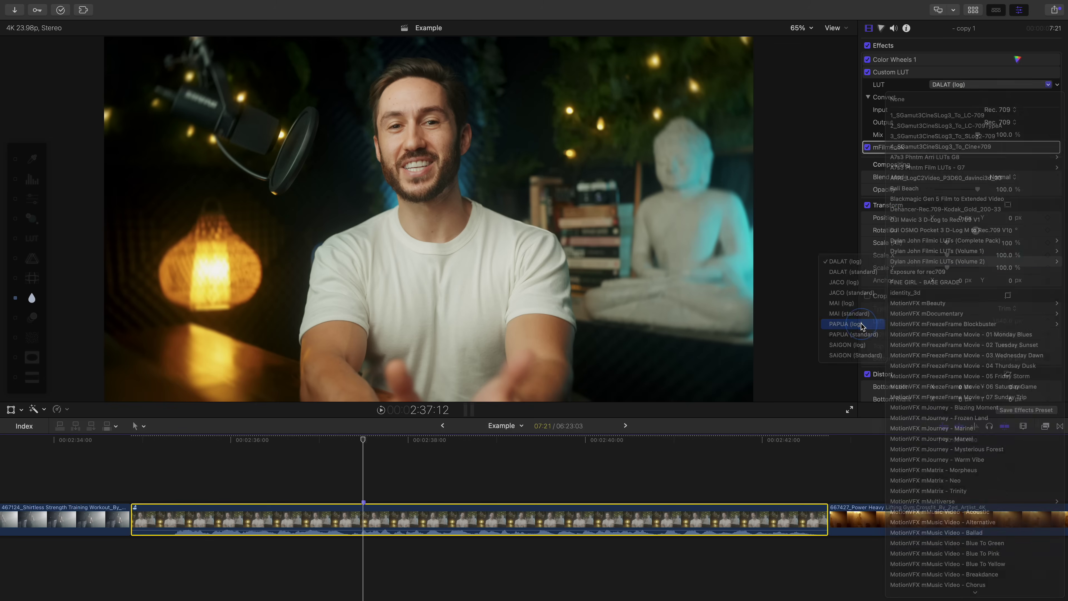
click(1018, 59)
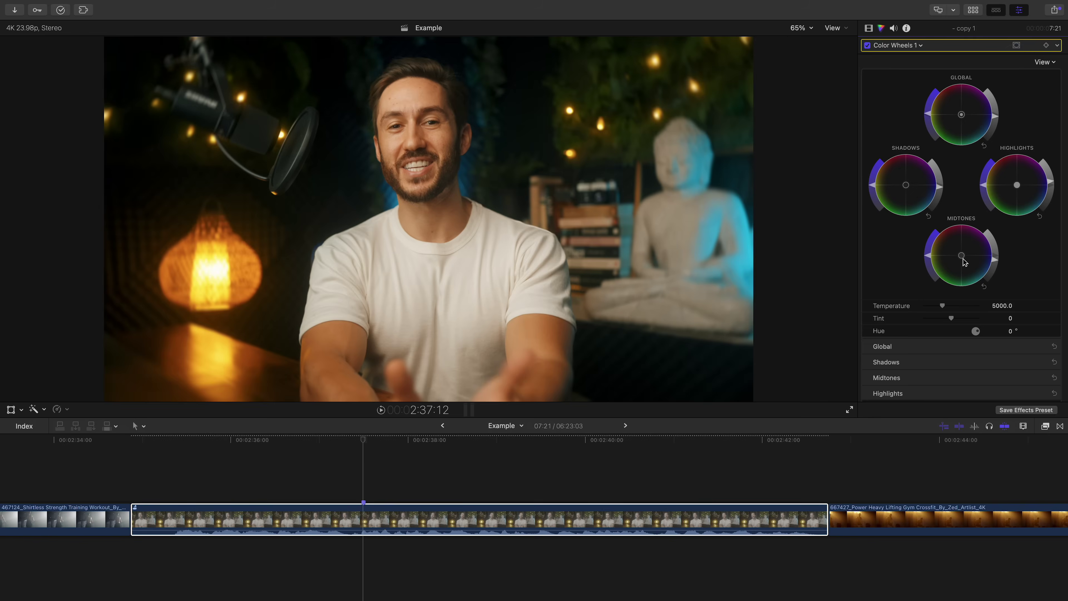
click(868, 27)
click(904, 150)
key(Delete)
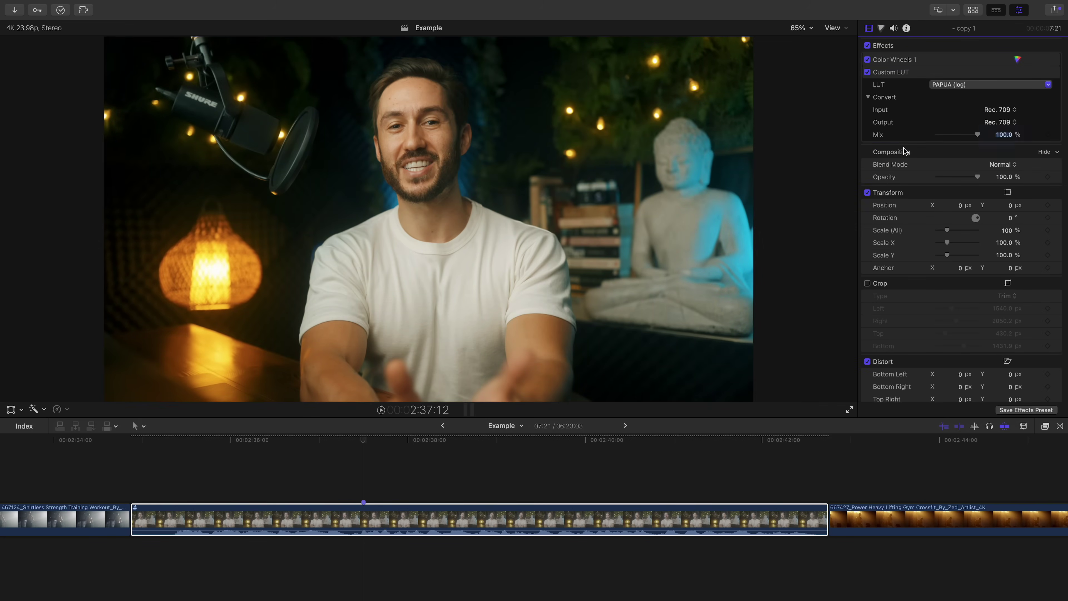
Add another duplicate version to the clip's audition and switch between the graded versions in the timeline.
key(alt+y)
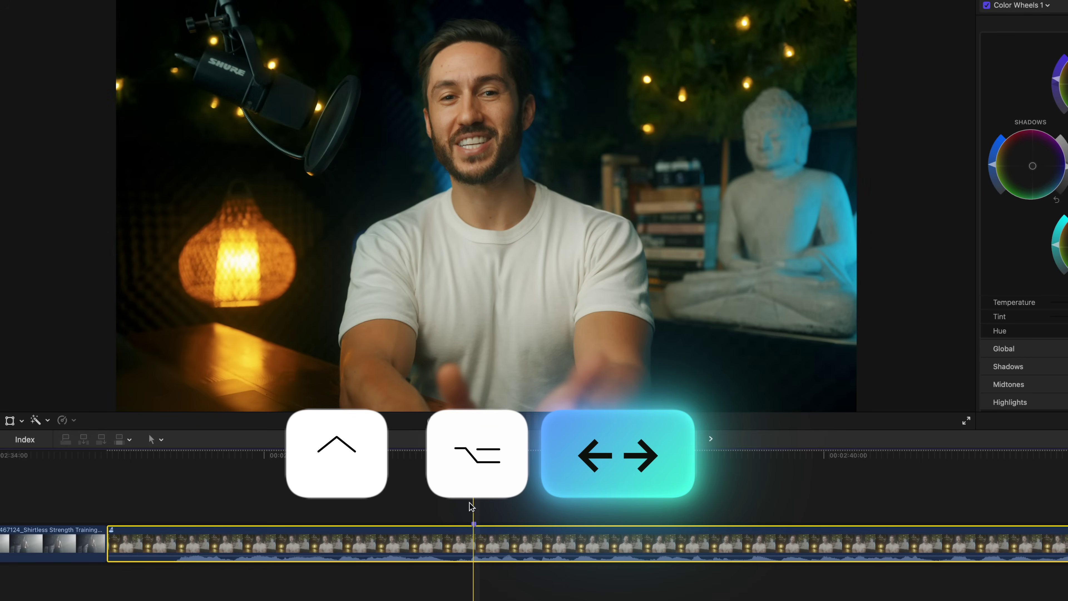
key(ctrl+alt+Right)
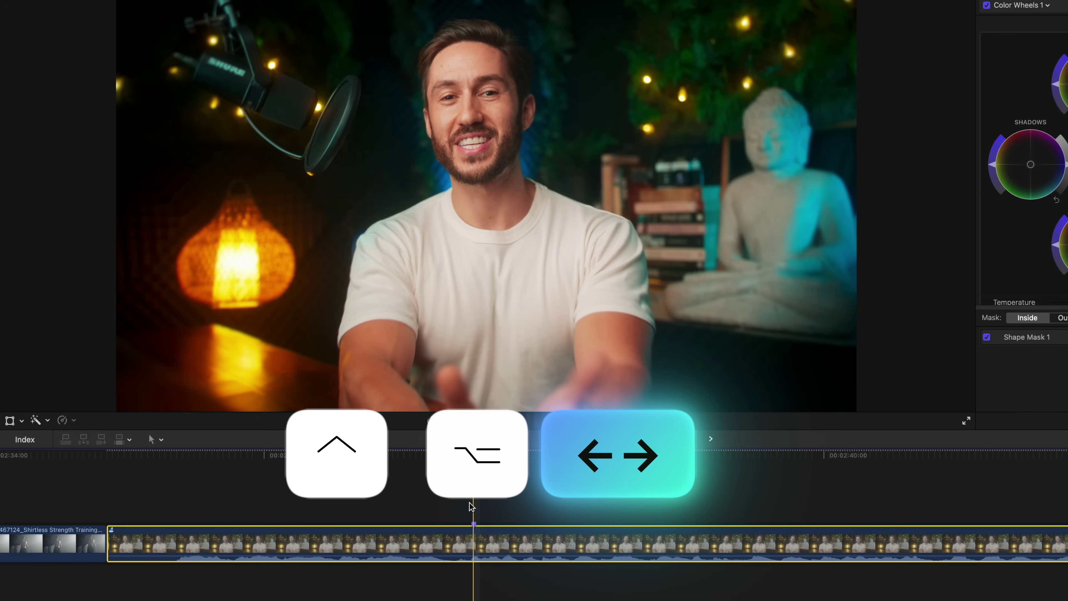
key(ctrl+alt+Left)
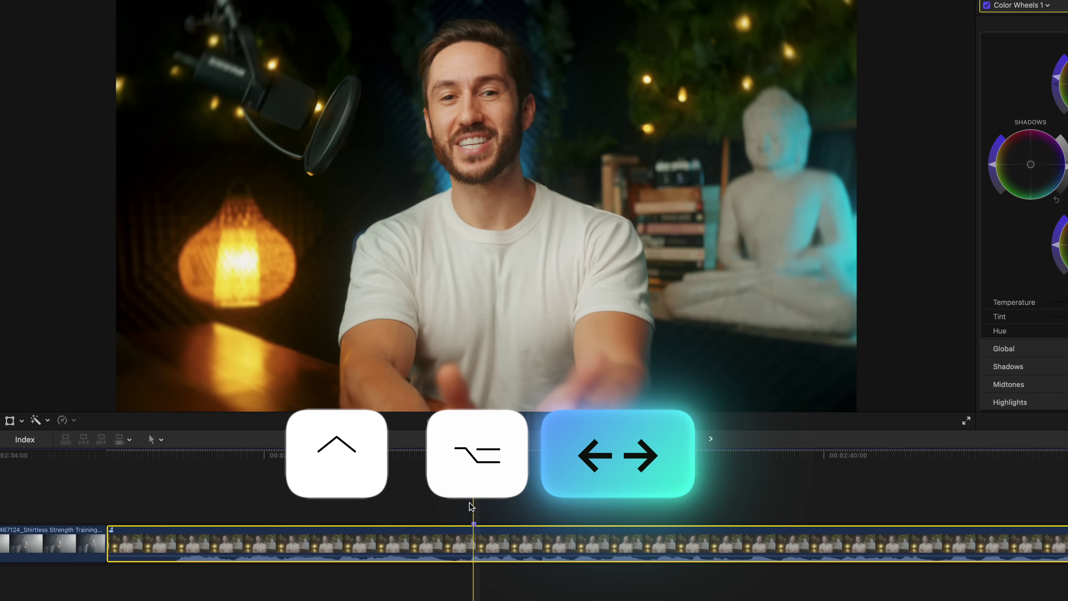
Open the clip's Audition window and cycle through its three versions to compare the grades.
click(112, 530)
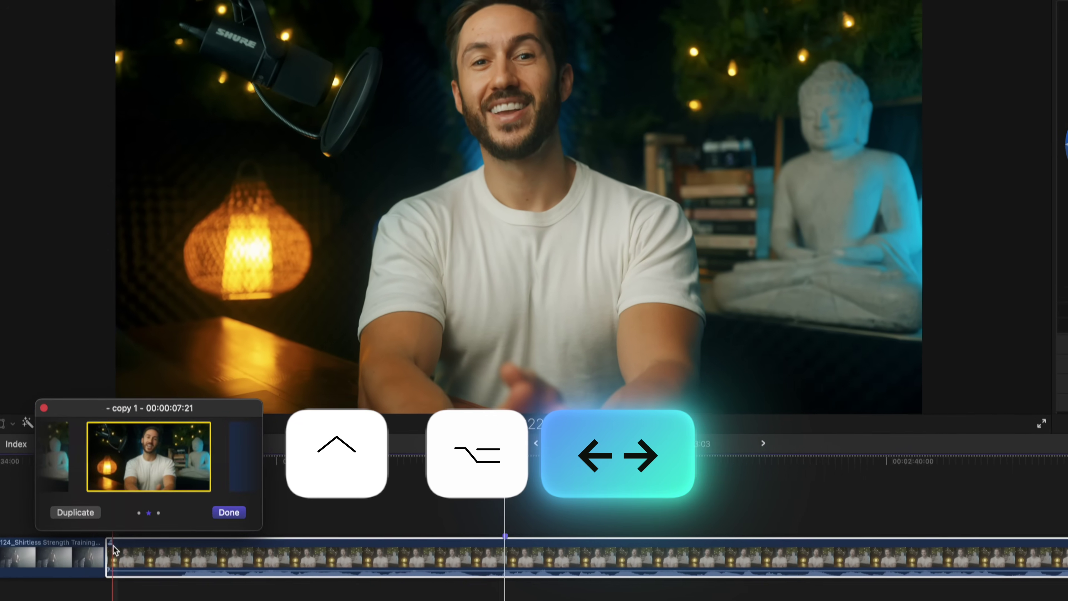
key(ctrl+alt+Right)
key(ctrl+alt+Right)
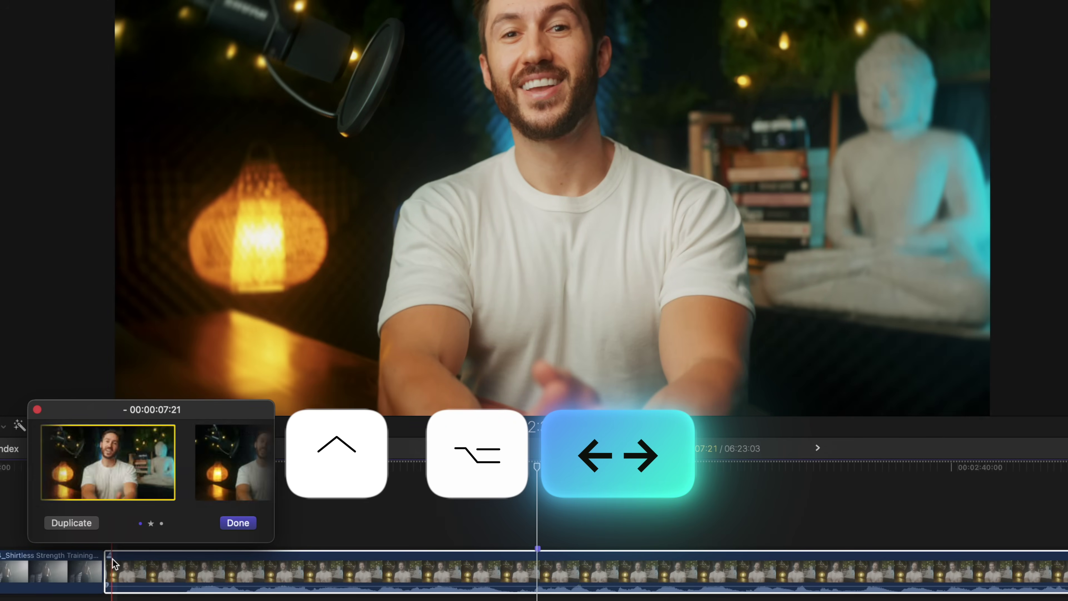
key(ctrl+alt+Right)
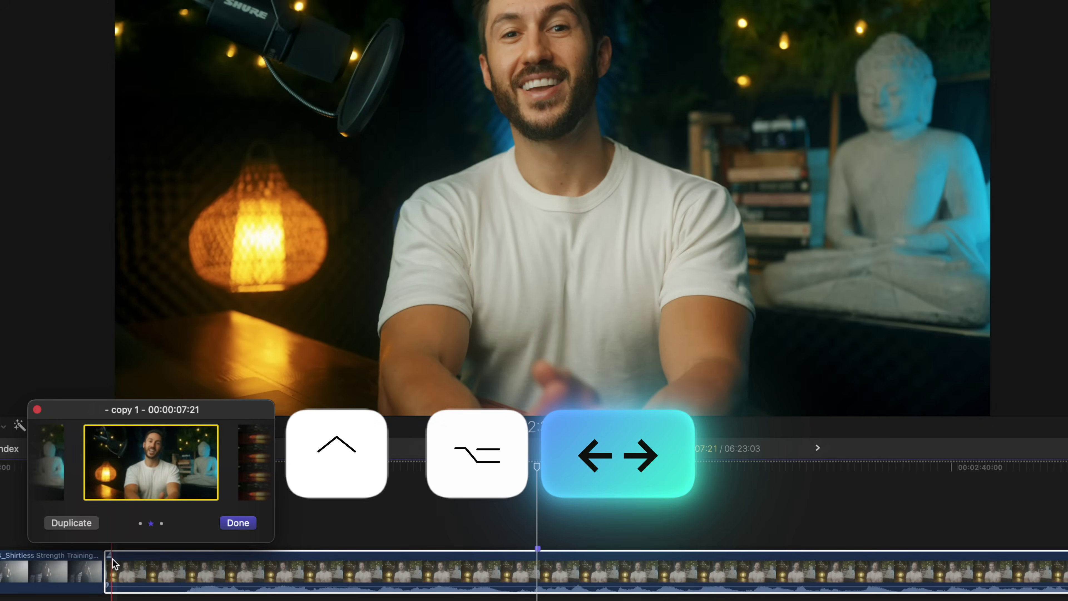
key(ctrl+alt+Left)
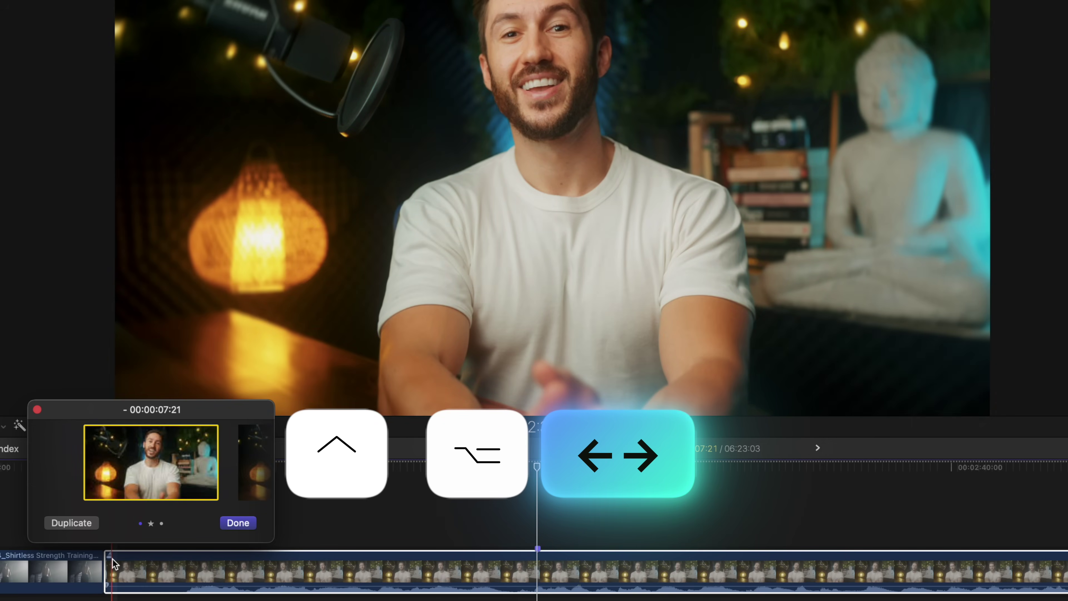
Switch the audition between its graded versions during playback to compare the looks.
key(ctrl+alt+Right)
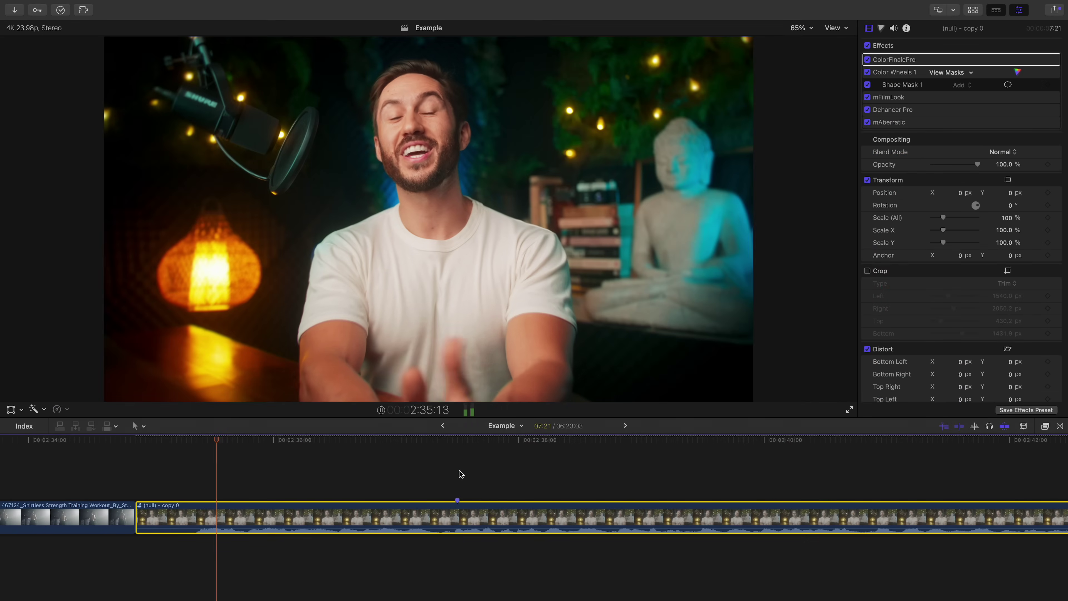
key(ctrl+alt+Right)
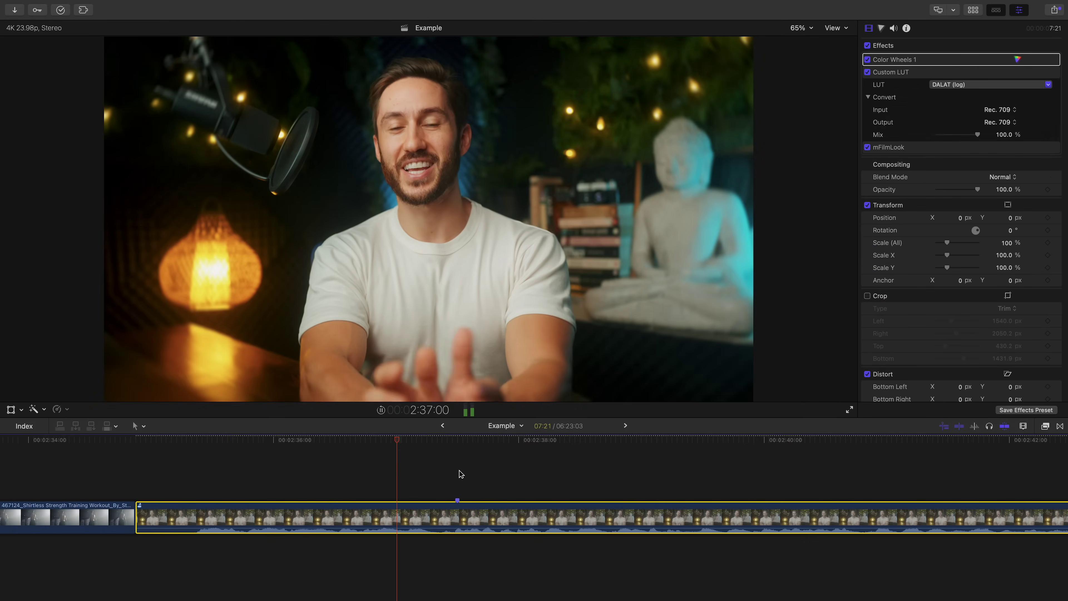
scroll(460, 470, right, 3)
key(ctrl+Left)
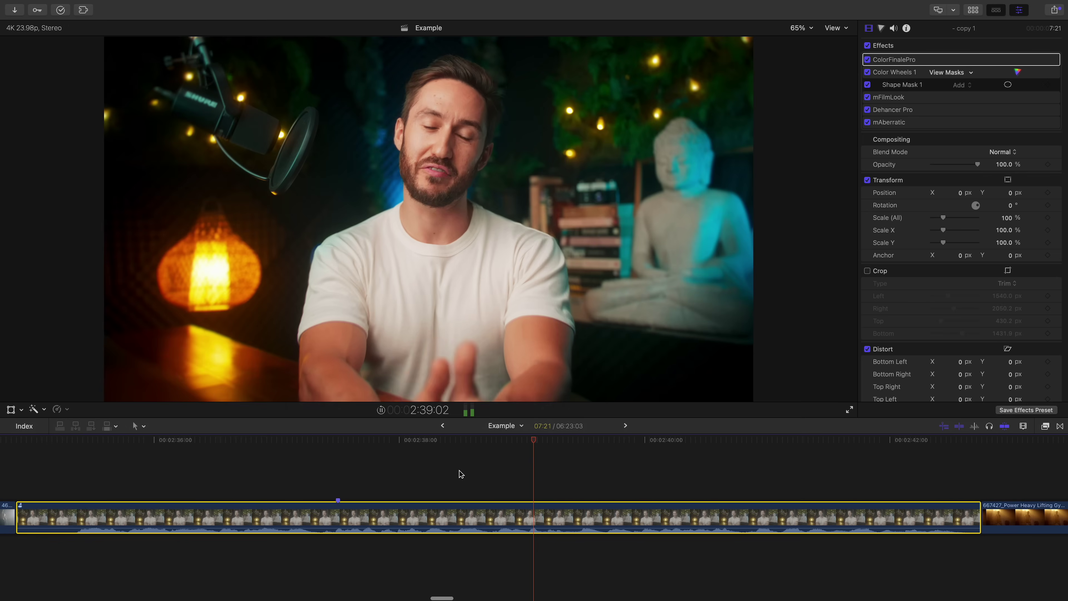